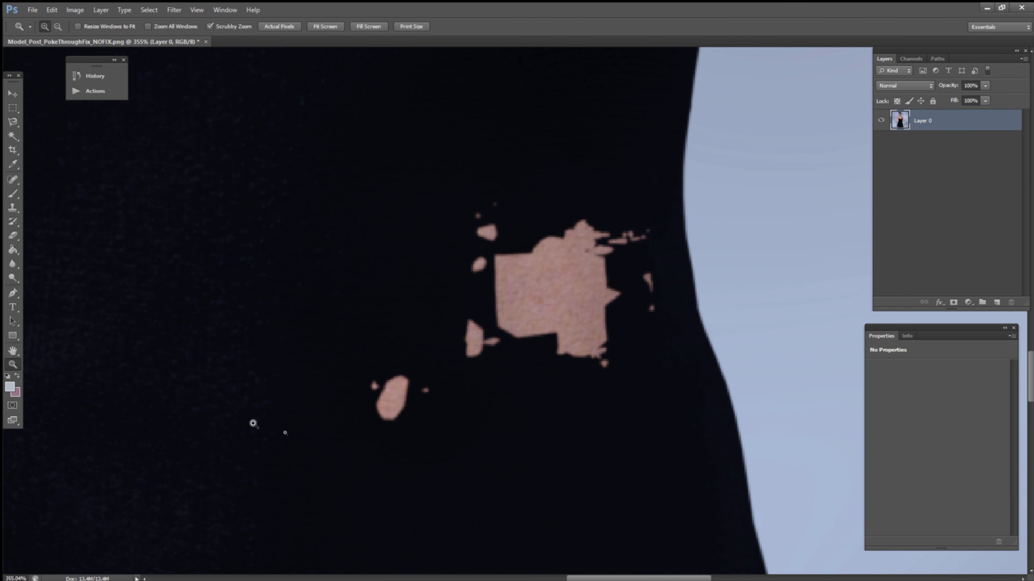
# Cover the skin patches showing through the waist of the black dress using the Clone Stamp with nearby fabric.
pyautogui.click(13, 207)
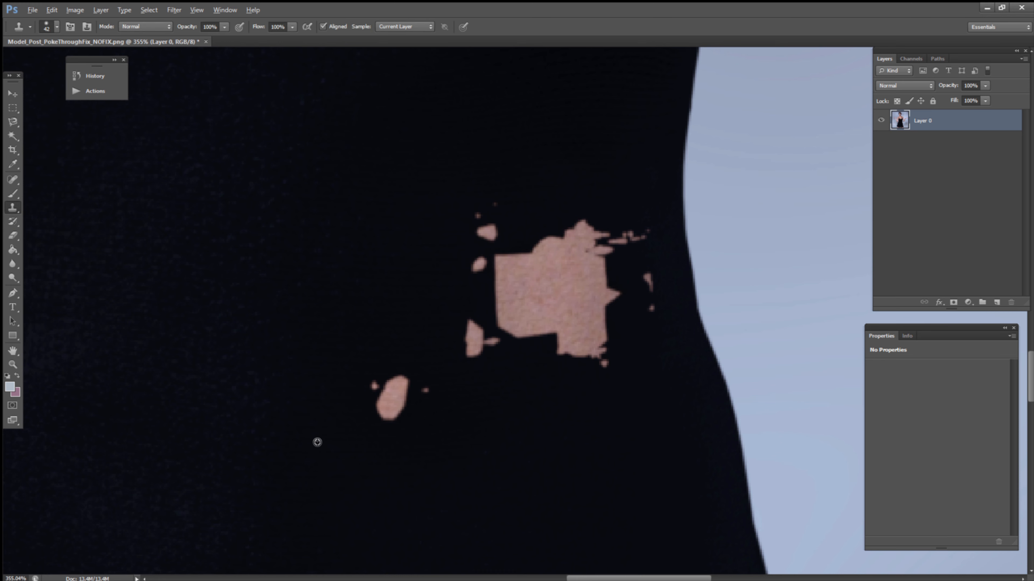
pyautogui.moveTo(360, 442)
pyautogui.mouseDown()
pyautogui.moveTo(392, 417)
pyautogui.moveTo(392, 376)
pyautogui.moveTo(435, 404)
pyautogui.moveTo(461, 351)
pyautogui.moveTo(481, 344)
pyautogui.moveTo(461, 335)
pyautogui.moveTo(469, 300)
pyautogui.moveTo(570, 358)
pyautogui.moveTo(554, 340)
pyautogui.moveTo(500, 331)
pyautogui.moveTo(507, 317)
pyautogui.mouseUp()
pyautogui.moveTo(597, 369)
pyautogui.mouseDown()
pyautogui.moveTo(593, 324)
pyautogui.moveTo(614, 311)
pyautogui.moveTo(604, 301)
pyautogui.moveTo(531, 305)
pyautogui.moveTo(502, 321)
pyautogui.moveTo(487, 270)
pyautogui.moveTo(517, 275)
pyautogui.moveTo(473, 237)
pyautogui.moveTo(476, 212)
pyautogui.moveTo(463, 199)
pyautogui.moveTo(533, 242)
pyautogui.moveTo(538, 303)
pyautogui.moveTo(602, 366)
pyautogui.moveTo(644, 316)
pyautogui.moveTo(637, 288)
pyautogui.moveTo(569, 284)
pyautogui.moveTo(595, 263)
pyautogui.moveTo(596, 326)
pyautogui.moveTo(558, 249)
pyautogui.moveTo(589, 224)
pyautogui.moveTo(637, 236)
pyautogui.moveTo(561, 238)
pyautogui.mouseUp()
pyautogui.keyDown('alt'); pyautogui.click(641, 256); pyautogui.keyUp('alt')
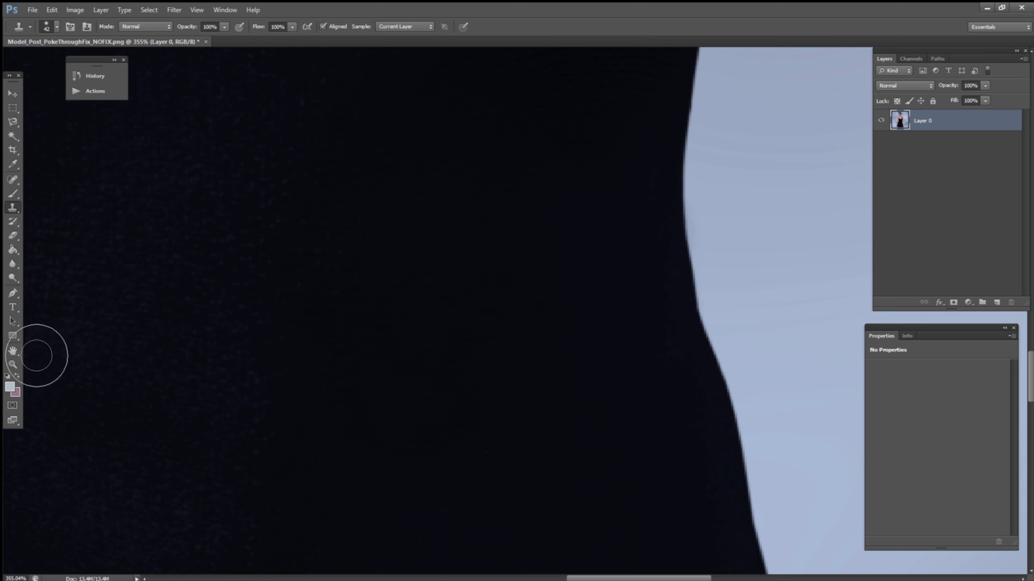
# Zoom in on the lace cup, begin cloning from the adjacent black fabric and enlarge the Clone Stamp brush to 87.
pyautogui.click(12, 364)
pyautogui.moveTo(439, 321); pyautogui.dragTo(408, 281)
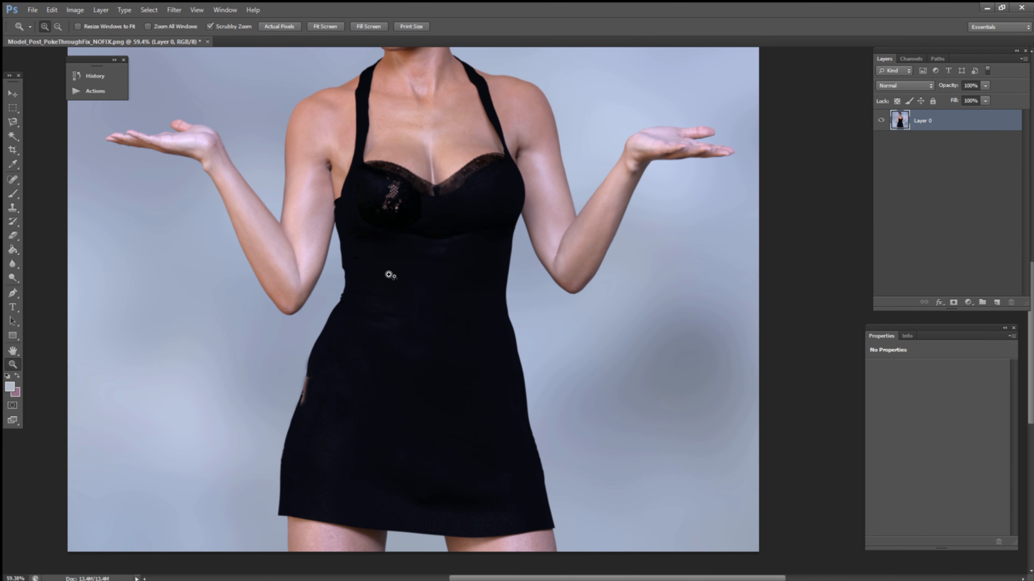
pyautogui.moveTo(383, 180); pyautogui.dragTo(449, 183)
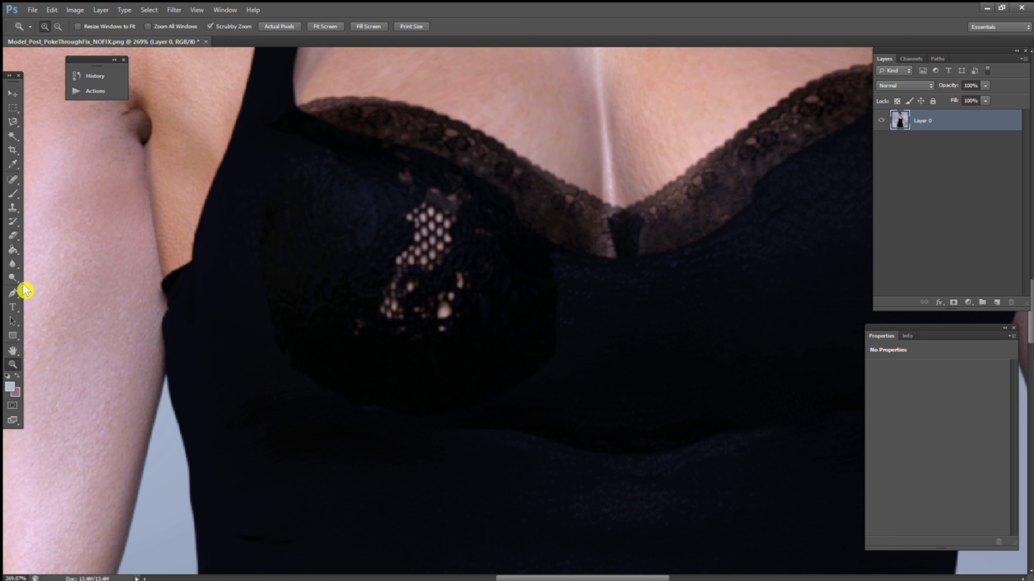
pyautogui.click(12, 208)
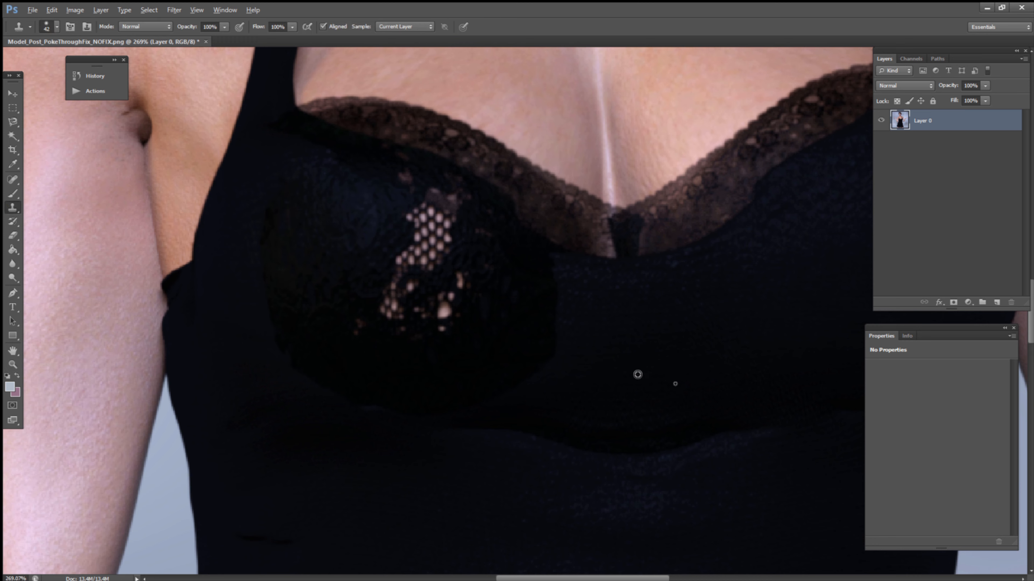
pyautogui.keyDown('alt'); pyautogui.click(657, 366); pyautogui.keyUp('alt')
pyautogui.moveTo(556, 355); pyautogui.dragTo(534, 373)
pyautogui.rightClick(611, 352)
pyautogui.moveTo(677, 362); pyautogui.dragTo(691, 370)
pyautogui.press('Return')
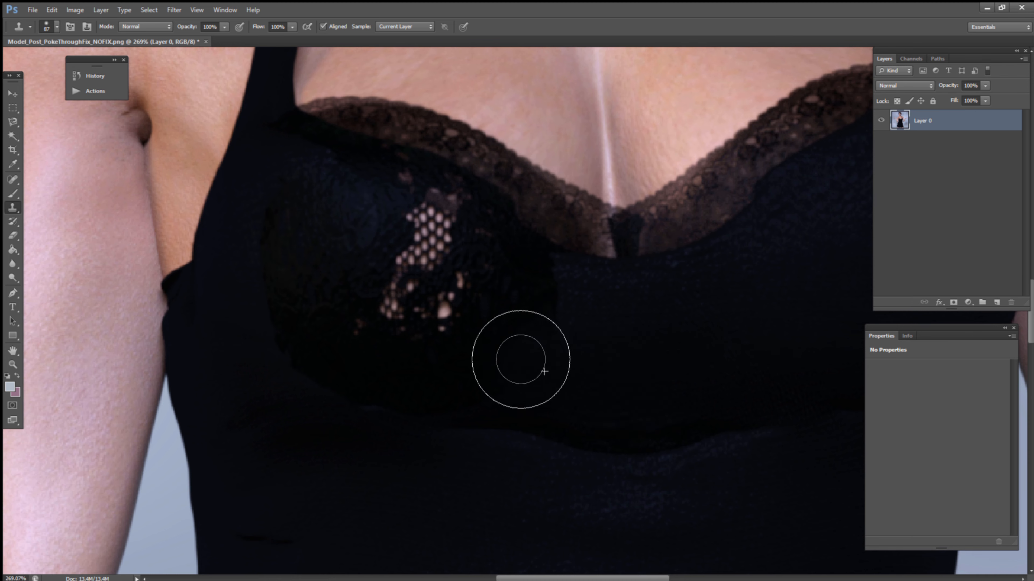
# Clone dark fabric over the skin showing through the lace cup and clean up the area beside the neckline trim.
pyautogui.moveTo(511, 353)
pyautogui.mouseDown()
pyautogui.moveTo(523, 297)
pyautogui.moveTo(479, 278)
pyautogui.moveTo(458, 291)
pyautogui.moveTo(464, 326)
pyautogui.moveTo(390, 314)
pyautogui.moveTo(415, 276)
pyautogui.moveTo(399, 265)
pyautogui.mouseUp()
pyautogui.keyDown('alt'); pyautogui.click(482, 352); pyautogui.keyUp('alt')
pyautogui.keyDown('alt'); pyautogui.click(505, 295); pyautogui.keyUp('alt')
pyautogui.moveTo(463, 261)
pyautogui.mouseDown()
pyautogui.moveTo(399, 235)
pyautogui.moveTo(391, 228)
pyautogui.moveTo(444, 242)
pyautogui.moveTo(374, 205)
pyautogui.moveTo(313, 186)
pyautogui.mouseUp()
pyautogui.keyDown('alt'); pyautogui.click(515, 290); pyautogui.keyUp('alt')
pyautogui.keyDown('alt'); pyautogui.click(504, 272); pyautogui.keyUp('alt')
pyautogui.moveTo(376, 226); pyautogui.dragTo(290, 192)
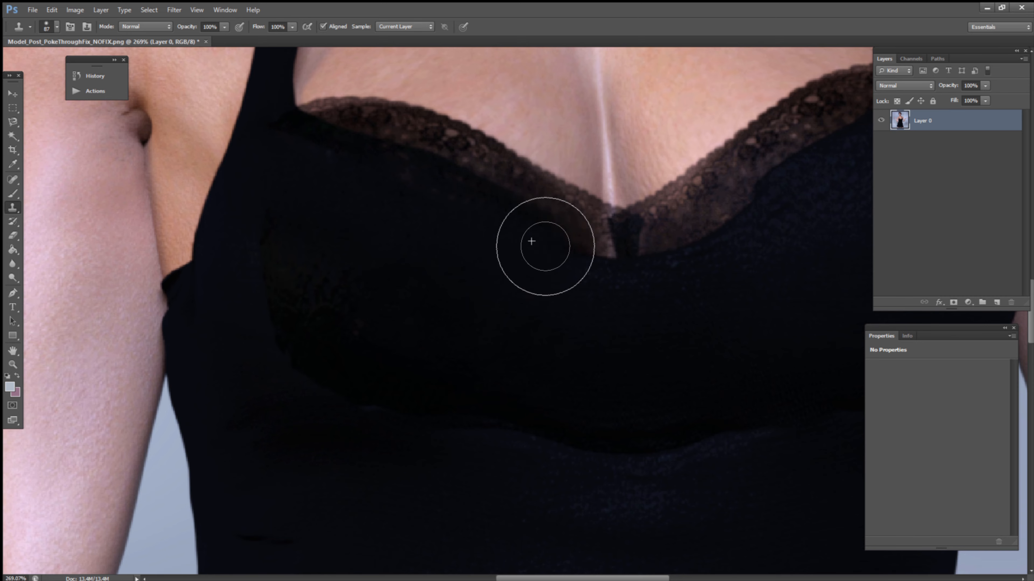
pyautogui.keyDown('alt'); pyautogui.click(632, 311); pyautogui.keyUp('alt')
pyautogui.moveTo(602, 276)
pyautogui.mouseDown()
pyautogui.moveTo(594, 261)
pyautogui.moveTo(543, 263)
pyautogui.mouseUp()
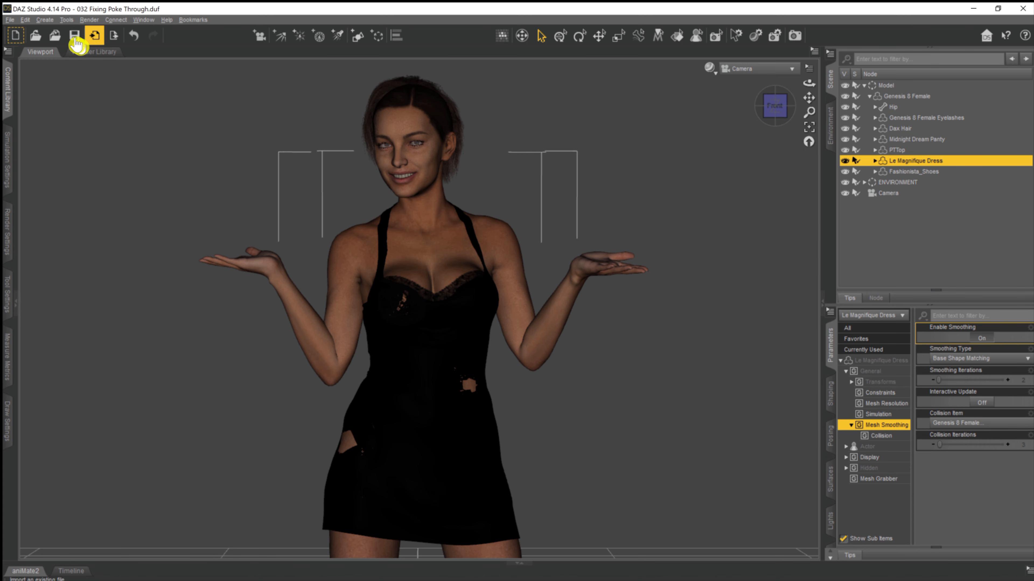
# In DAZ Studio, try to add a smoothing modifier to Le Magnifique Dress.
pyautogui.click(25, 19)
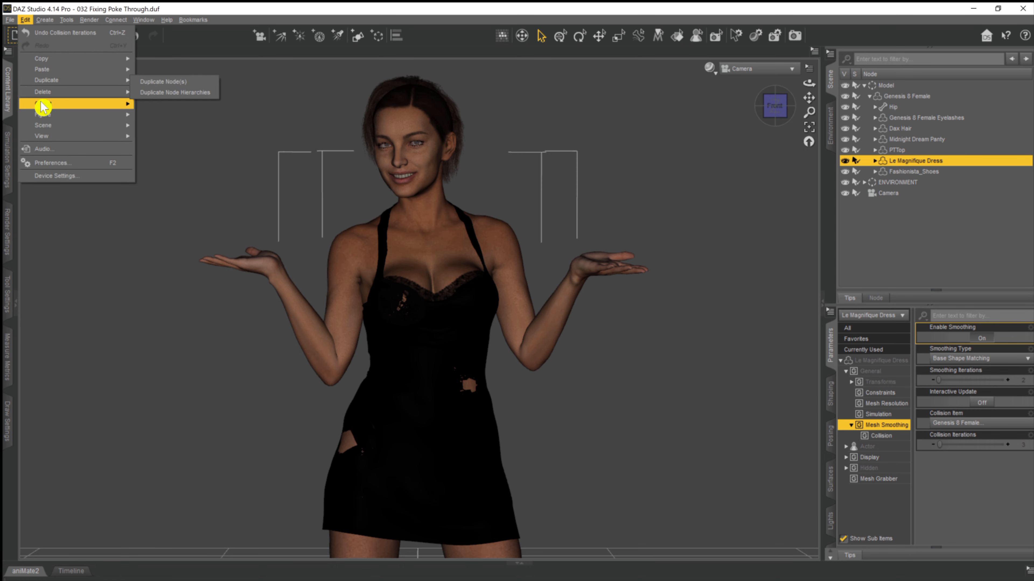
pyautogui.moveTo(43, 106)
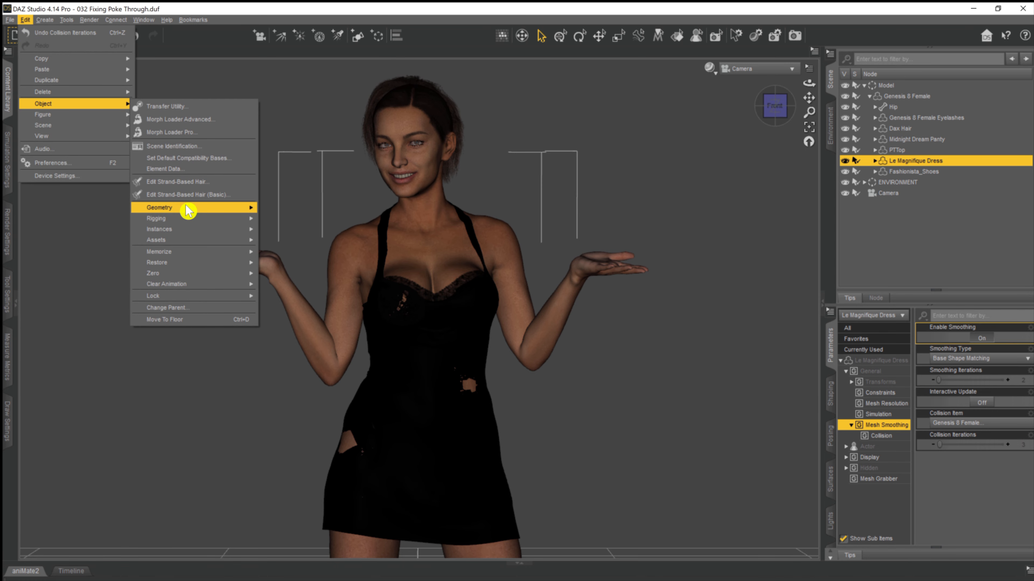
pyautogui.moveTo(187, 210)
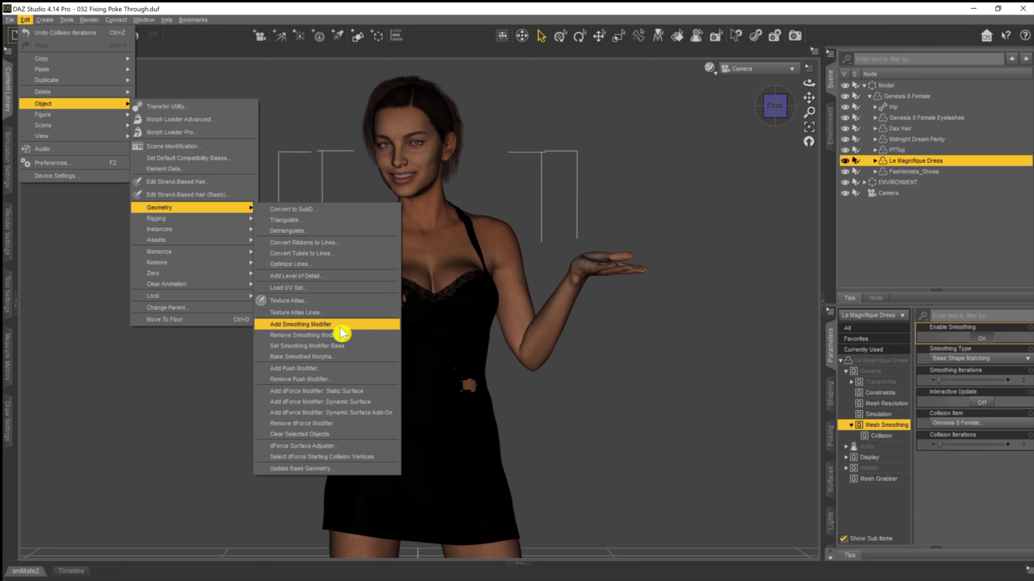
pyautogui.click(325, 327)
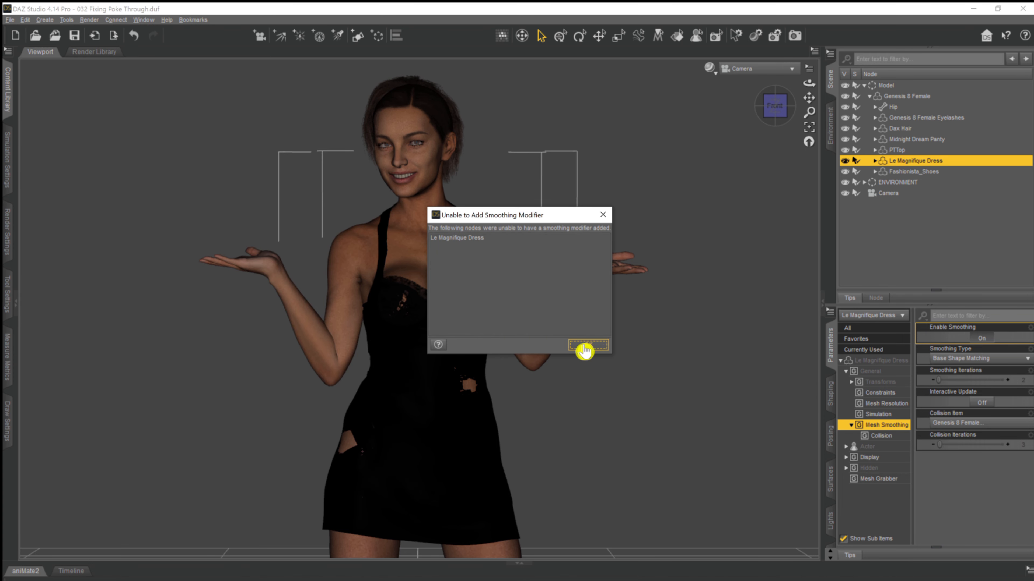
pyautogui.click(597, 350)
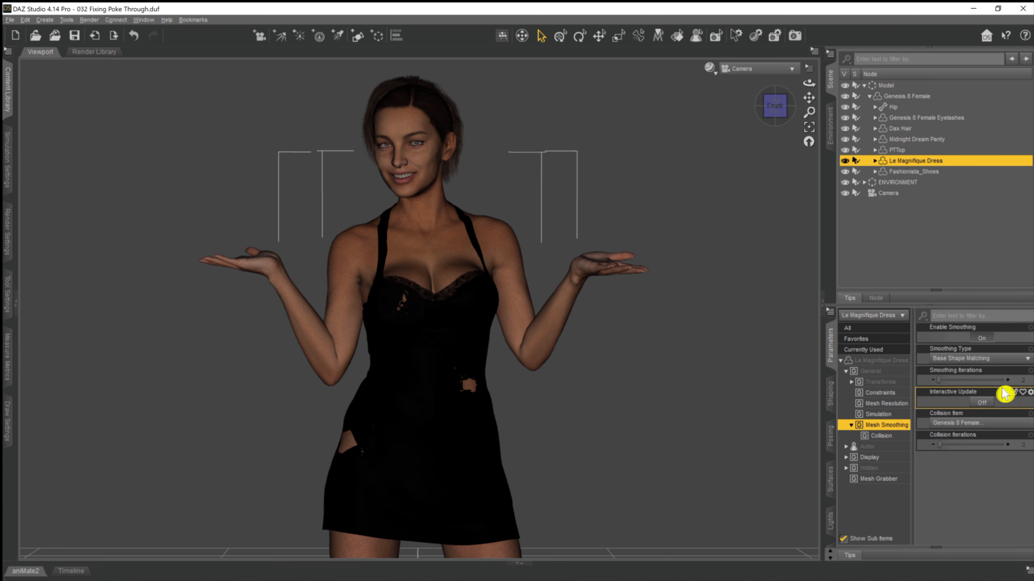
# Raise the dress's mesh smoothing gradually, taking Smoothing Iterations past 4 and Collision Iterations up to 6.
pyautogui.click(1009, 381)
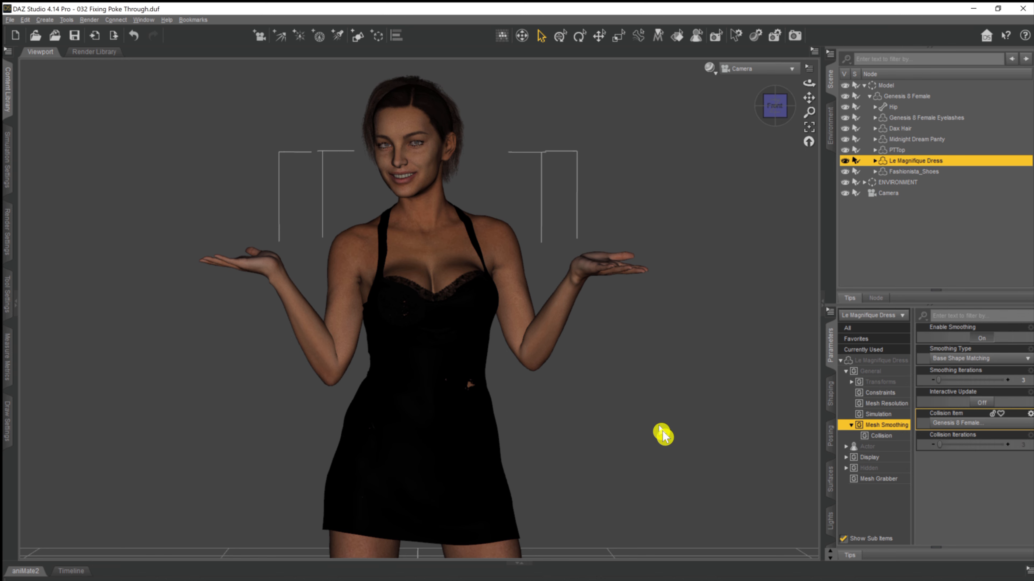
pyautogui.click(1009, 446)
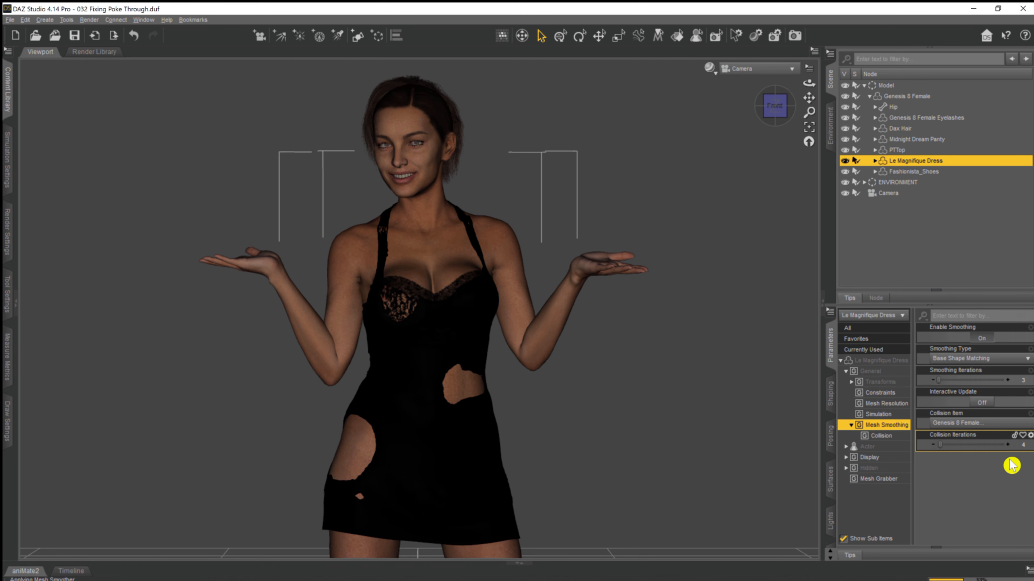
pyautogui.click(1007, 379)
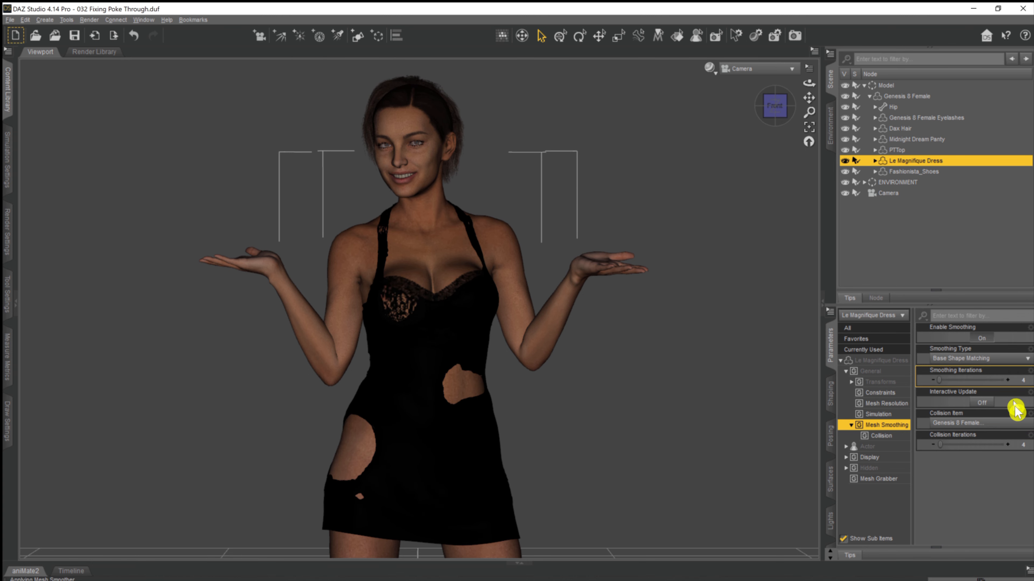
pyautogui.click(1008, 445)
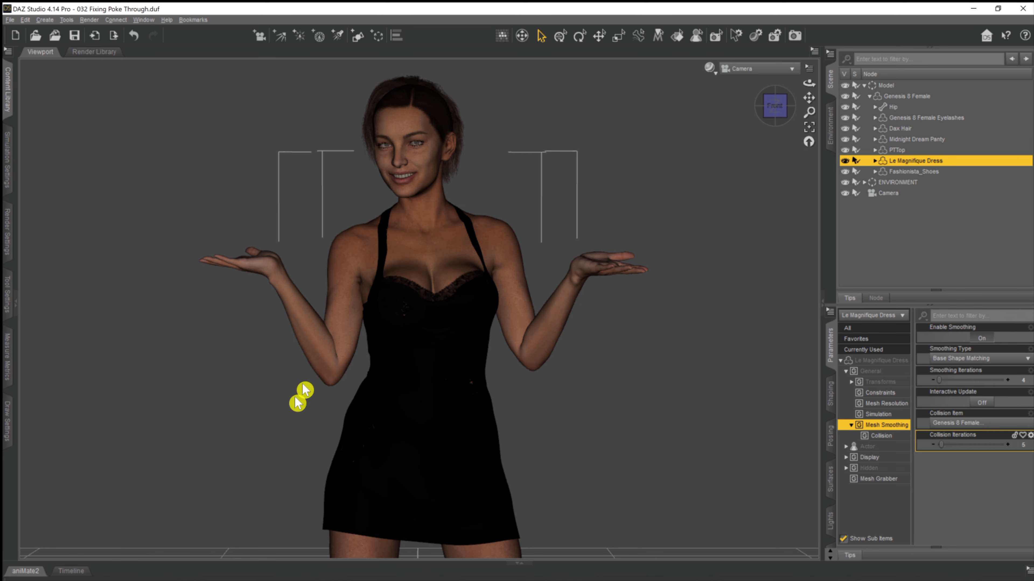
pyautogui.click(1011, 447)
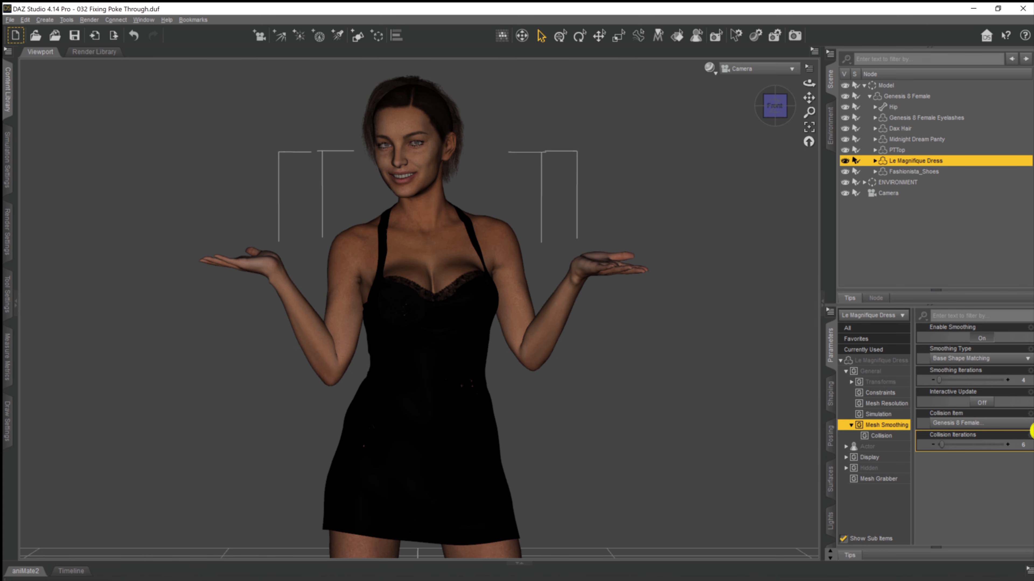
pyautogui.click(1008, 380)
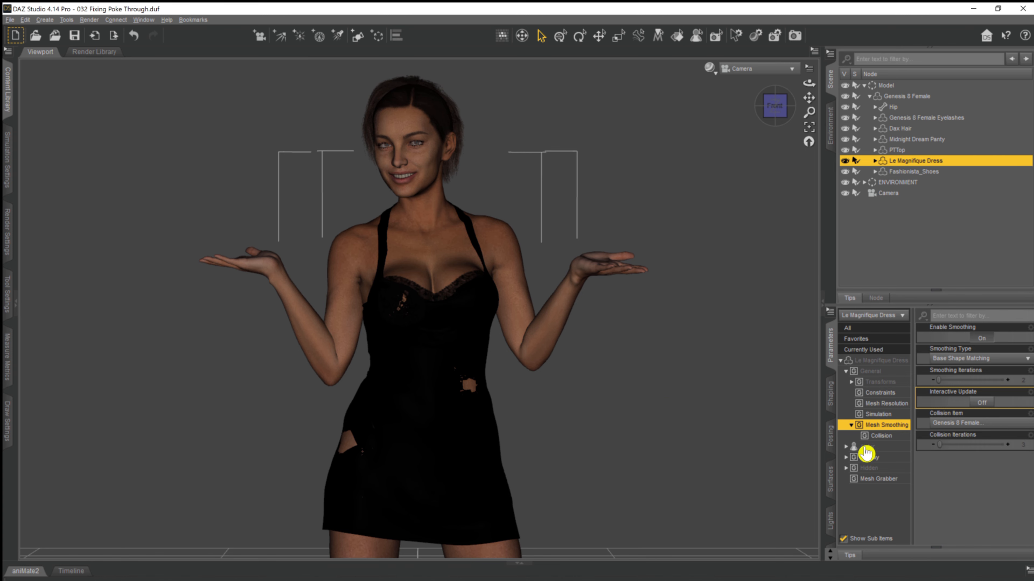
# Examine the dress's Actor parameters and its Adjustments morphs, from AdjustAbdomen down to FBMExpandAll.
pyautogui.doubleClick(879, 446)
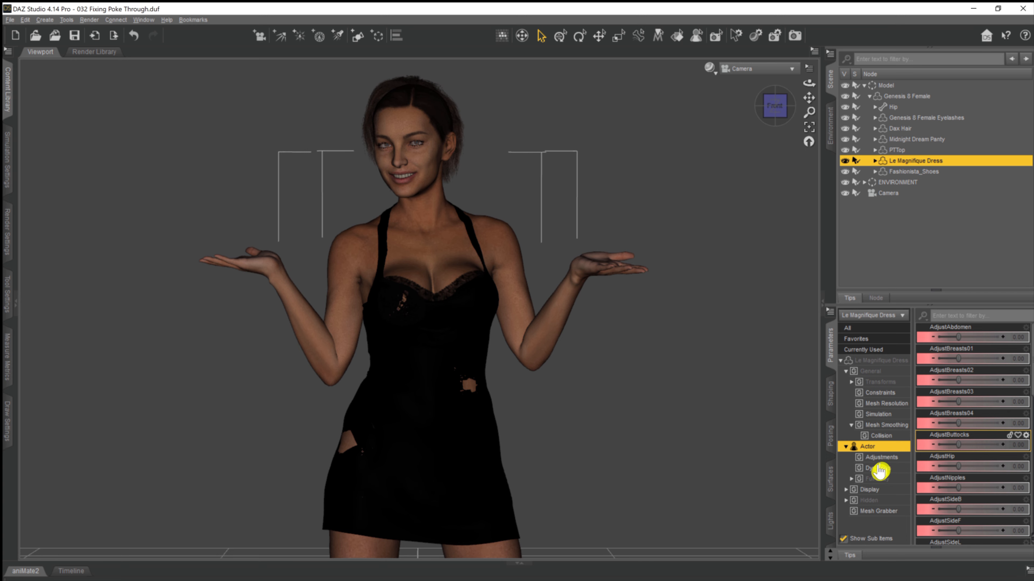
pyautogui.scroll(-1, 958, 448)
pyautogui.scroll(-5, 958, 448)
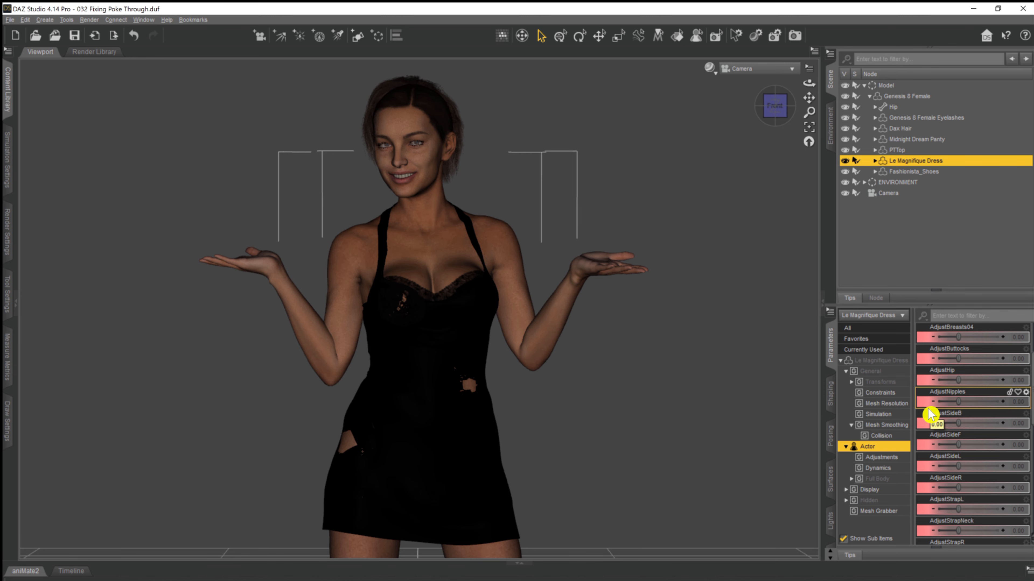
pyautogui.click(921, 414)
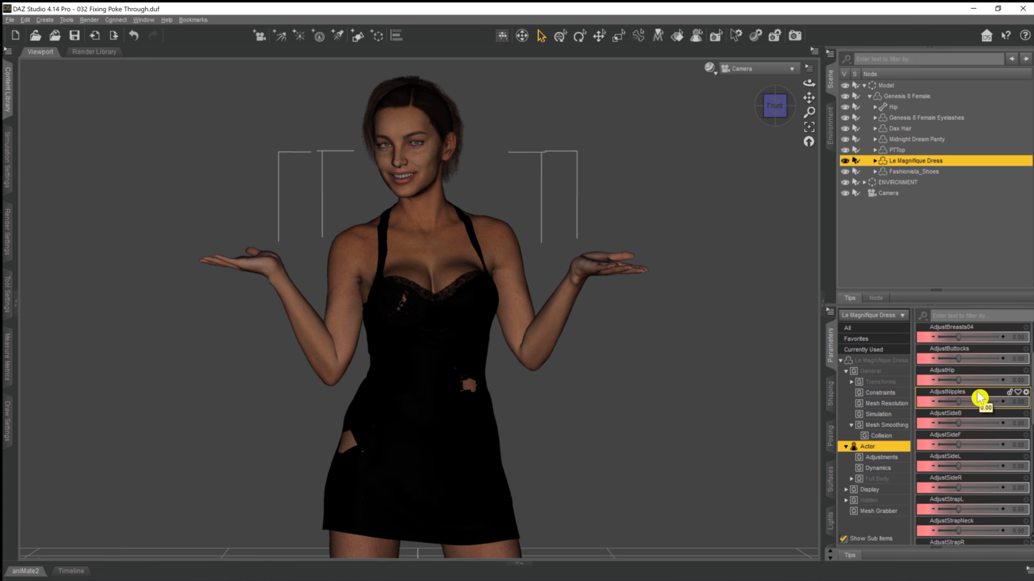
pyautogui.scroll(-2, 979, 398)
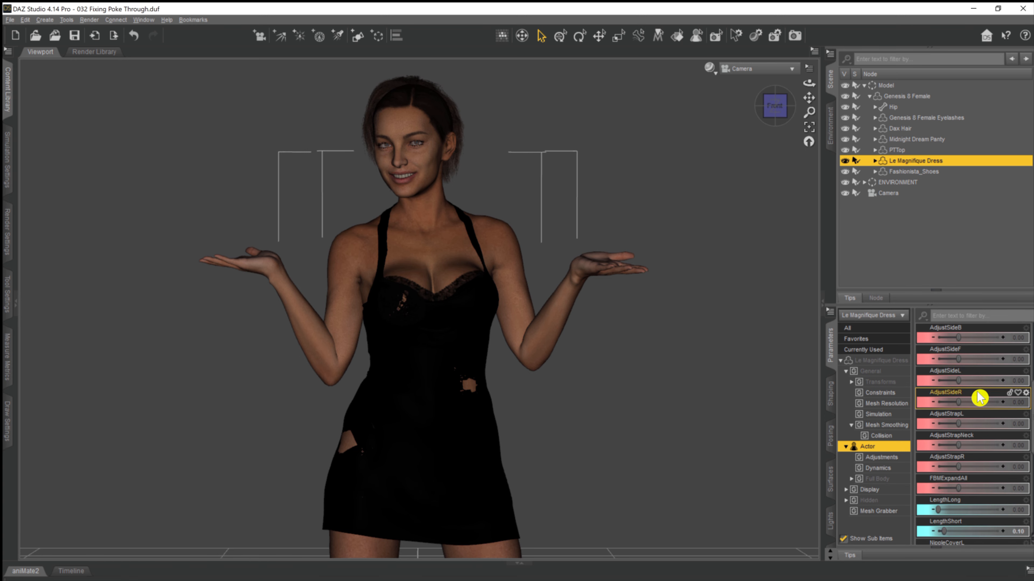
pyautogui.click(878, 458)
pyautogui.scroll(5, 992, 452)
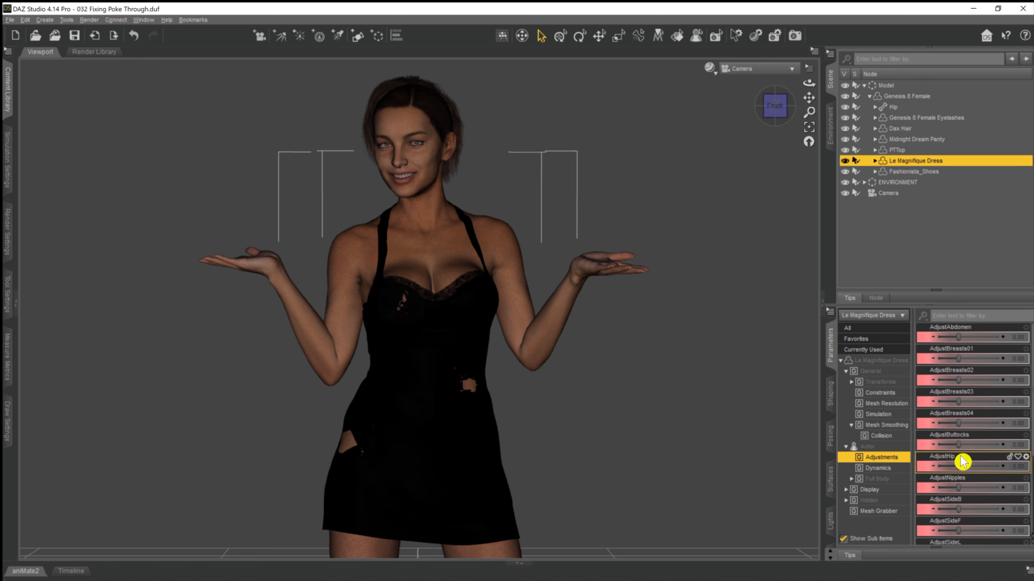
pyautogui.scroll(-5, 978, 455)
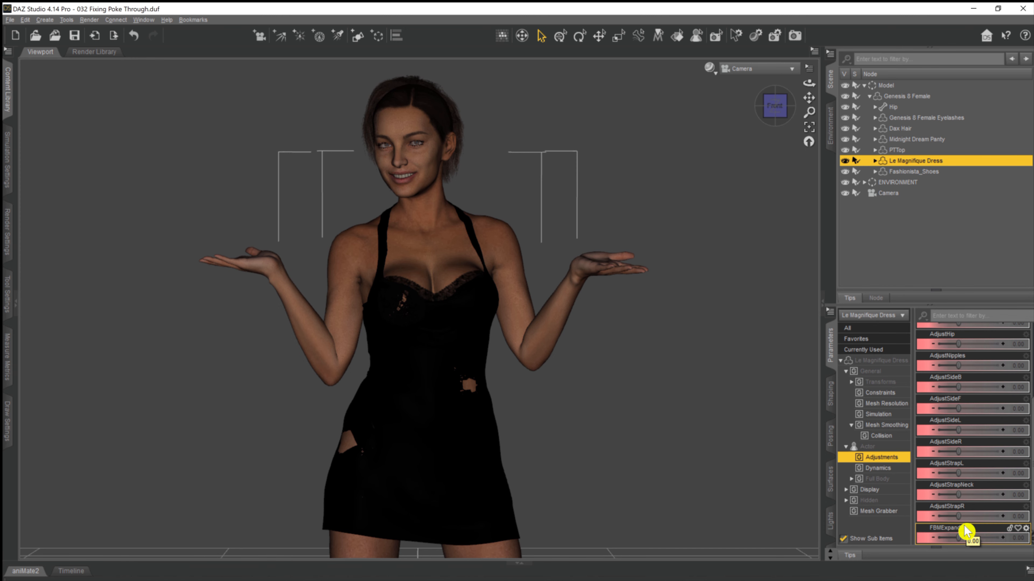
pyautogui.scroll(3, 975, 490)
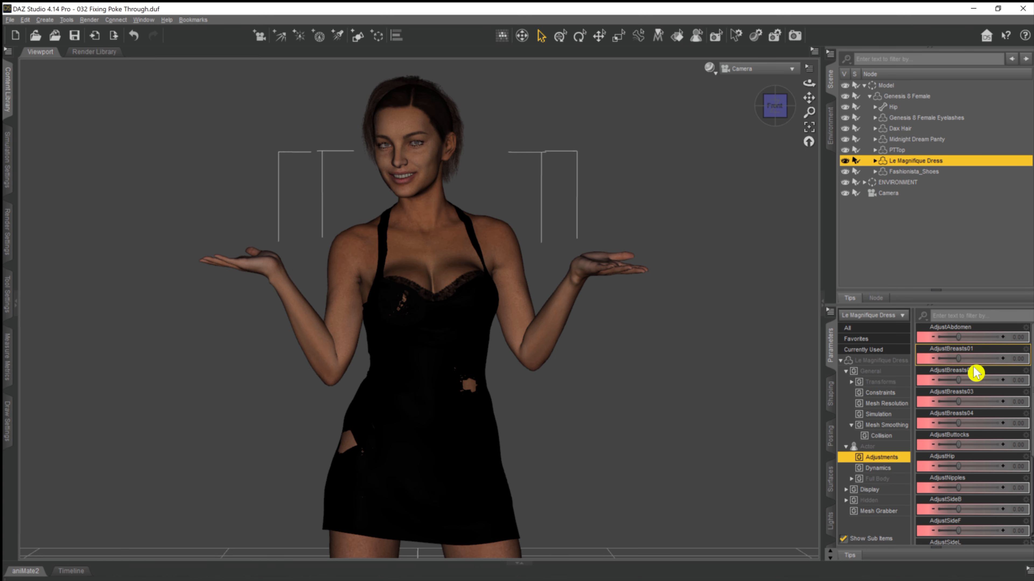
# Nudge the dress morphs AdjustBreasts01 to 0.030, AdjustBreasts02 to 0.040, AdjustBreasts03 to 0.070 and AdjustBreasts04 to 0.050.
pyautogui.click(1002, 359)
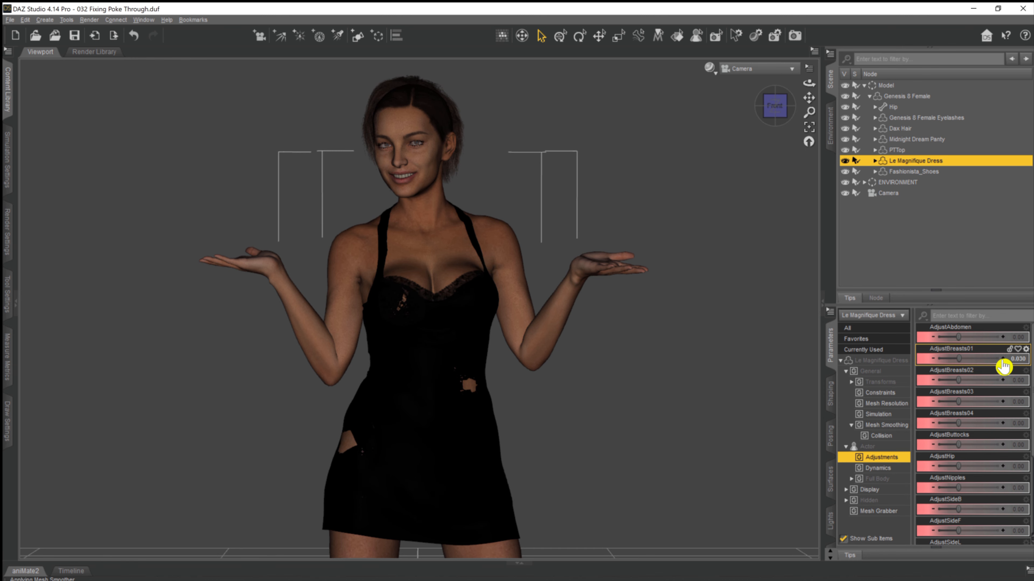
pyautogui.click(1004, 382)
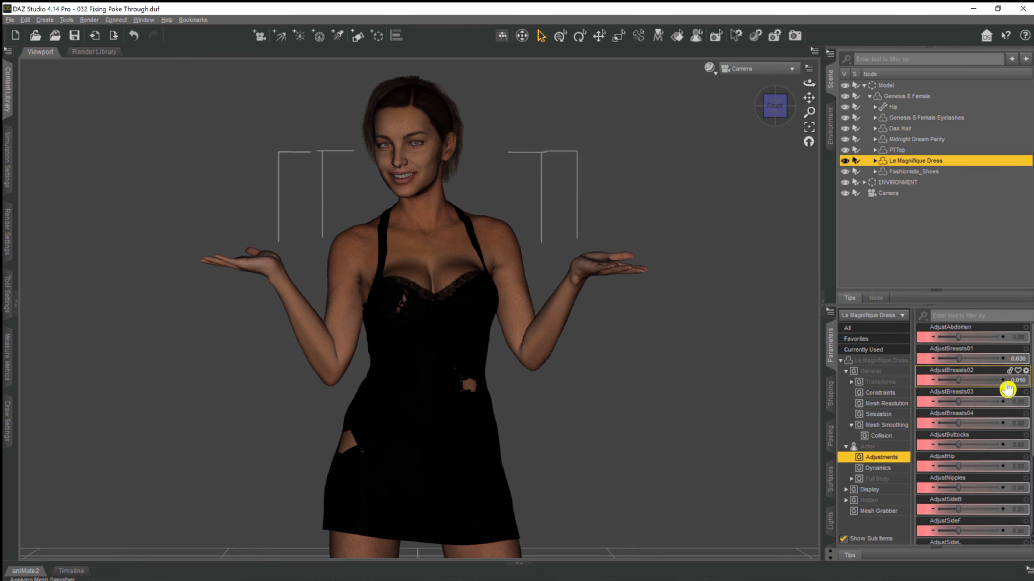
pyautogui.click(1003, 381)
pyautogui.click(1004, 403)
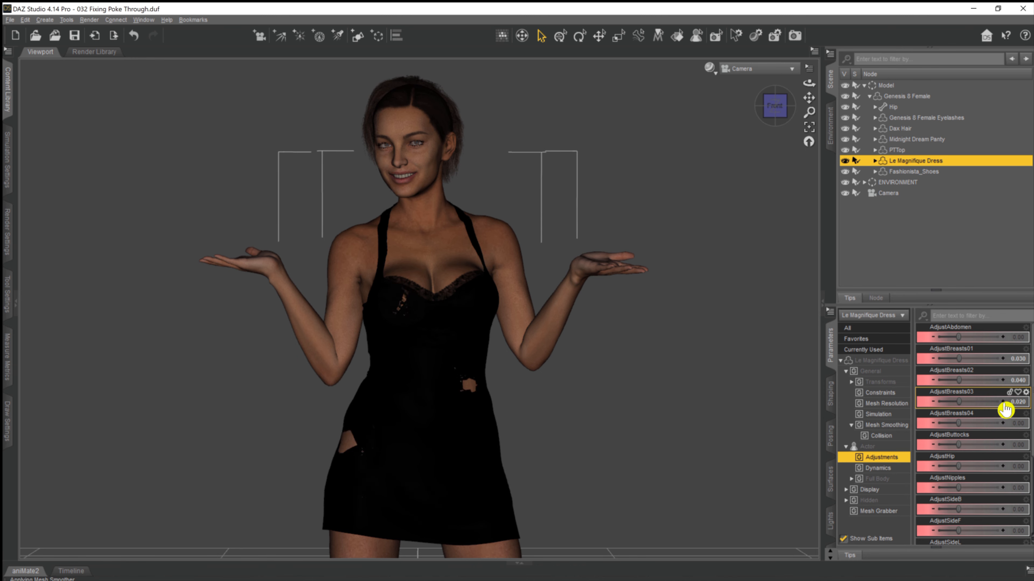
pyautogui.click(1004, 403)
pyautogui.click(1004, 403)
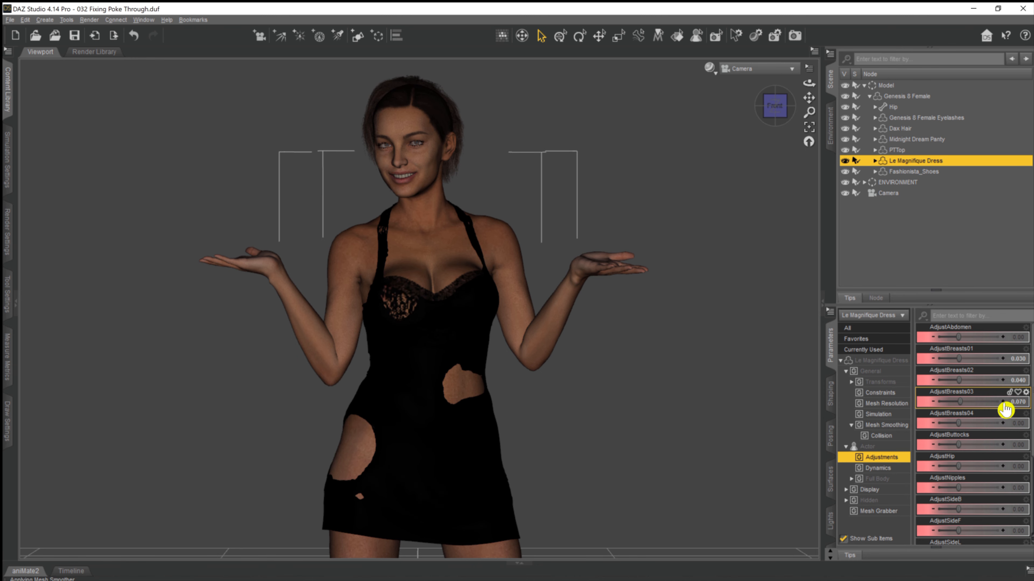
pyautogui.click(1004, 424)
pyautogui.click(1003, 425)
pyautogui.click(1003, 425)
pyautogui.click(1003, 425)
pyautogui.click(1003, 425)
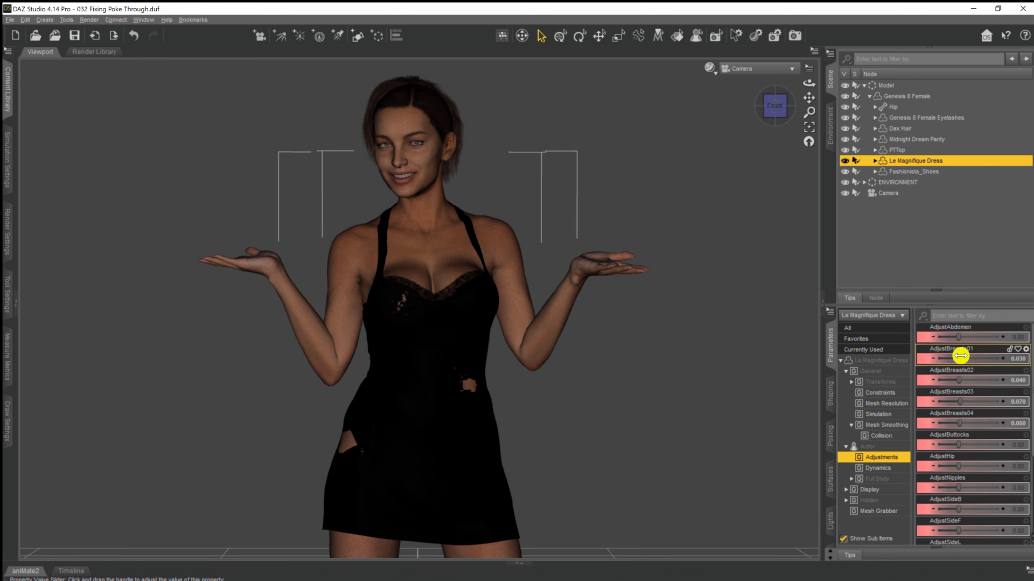
# Set the dress's AdjustBreasts01 to 0.85, AdjustBreasts02 to 0.75, AdjustBreasts03 to 0.57 and AdjustBreasts04 to 0.12.
pyautogui.moveTo(959, 356); pyautogui.dragTo(961, 356)
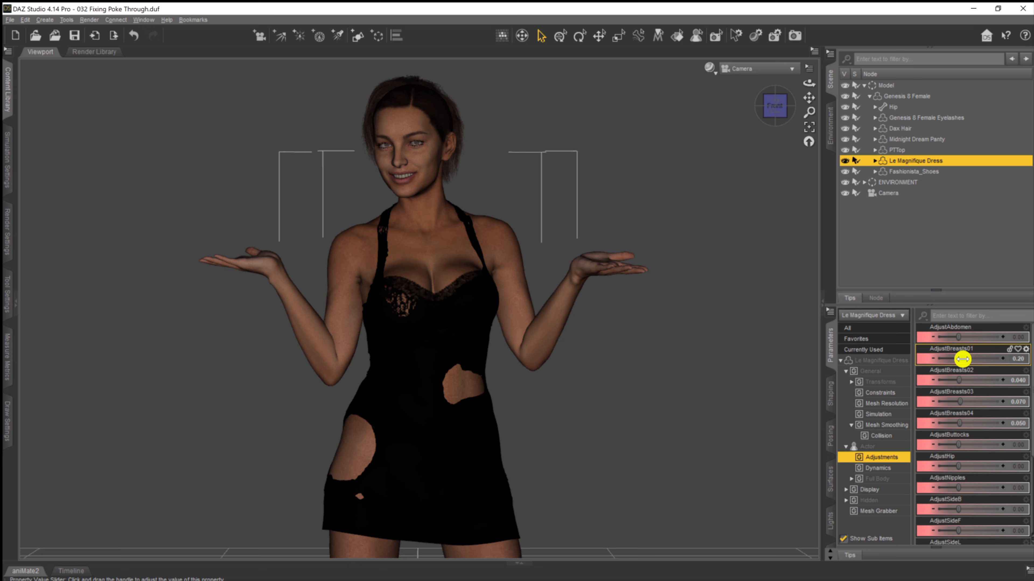
pyautogui.moveTo(962, 359); pyautogui.dragTo(966, 377)
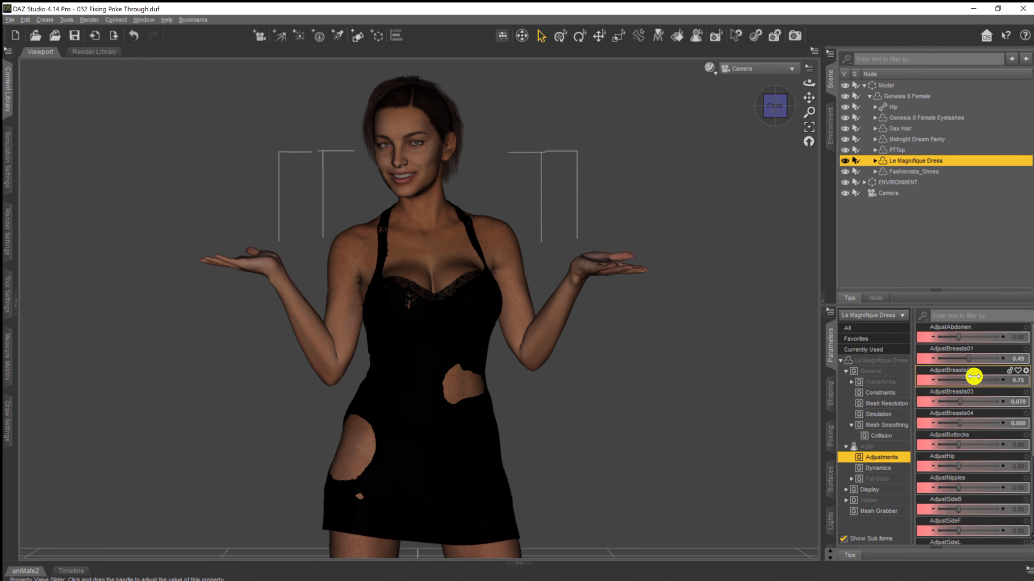
pyautogui.moveTo(960, 397)
pyautogui.mouseDown()
pyautogui.moveTo(970, 396)
pyautogui.moveTo(976, 422)
pyautogui.moveTo(960, 417)
pyautogui.mouseUp()
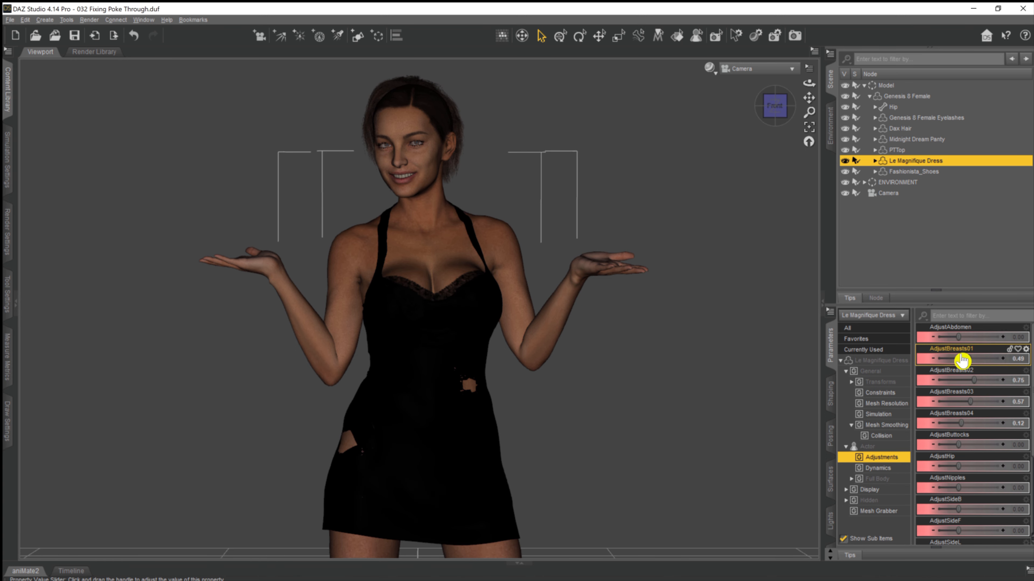
pyautogui.moveTo(968, 357); pyautogui.dragTo(969, 359)
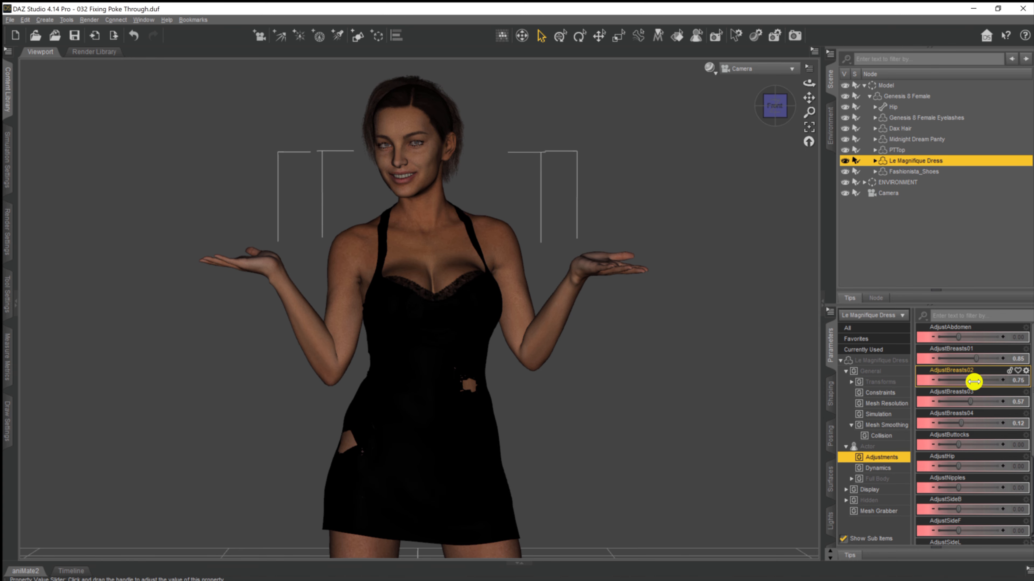
# Raise the dress's AdjustBreasts01 morph to 1.11 and its AdjustHip morph to 0.65.
pyautogui.moveTo(977, 357); pyautogui.dragTo(978, 358)
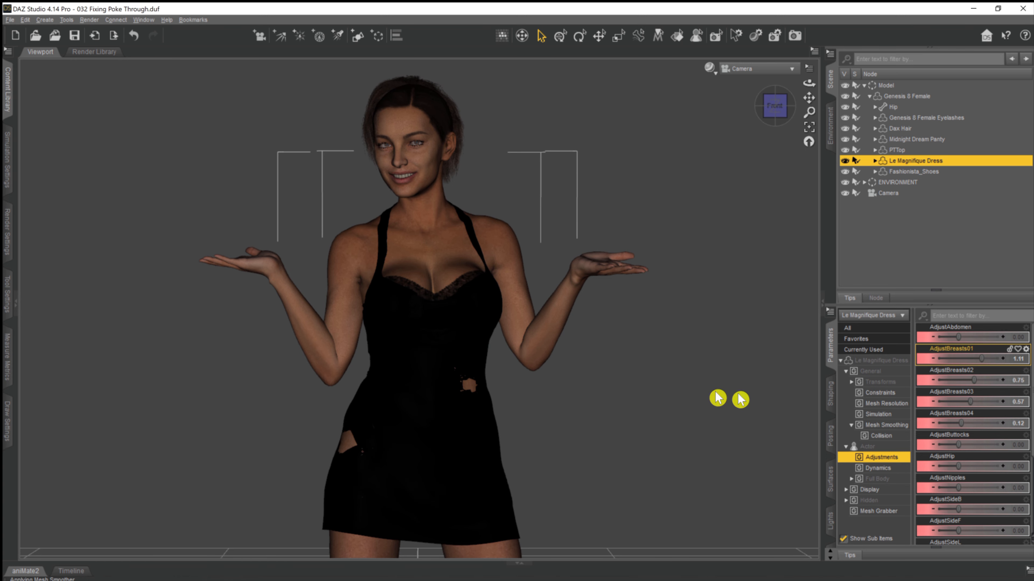
pyautogui.scroll(-1, 974, 463)
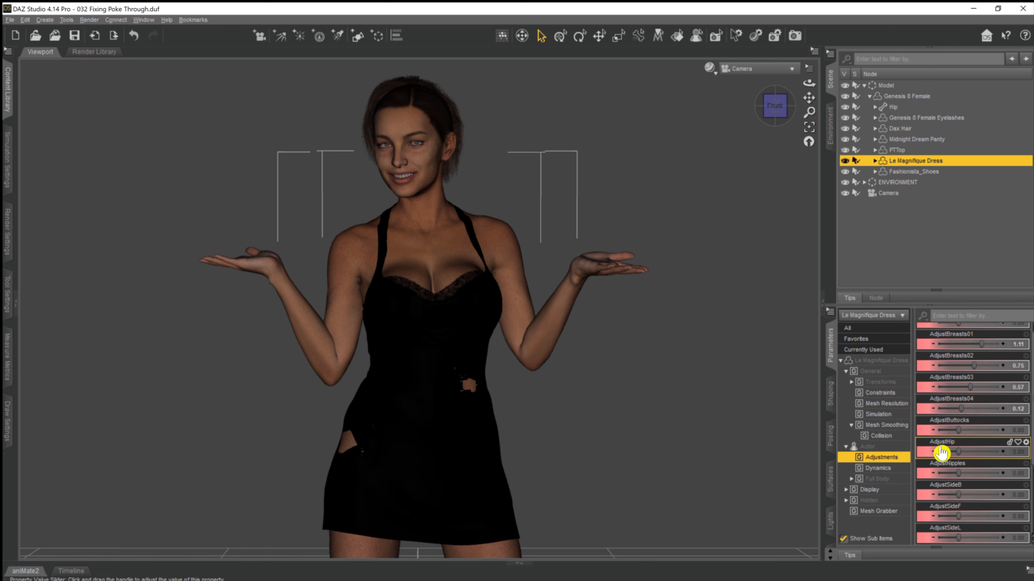
pyautogui.moveTo(958, 453); pyautogui.dragTo(970, 450)
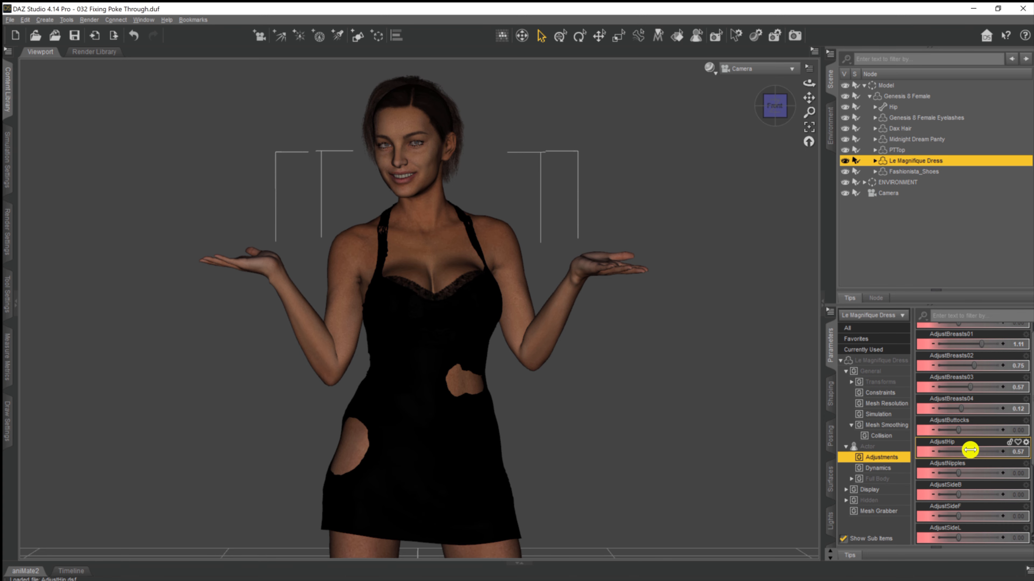
pyautogui.click(1005, 452)
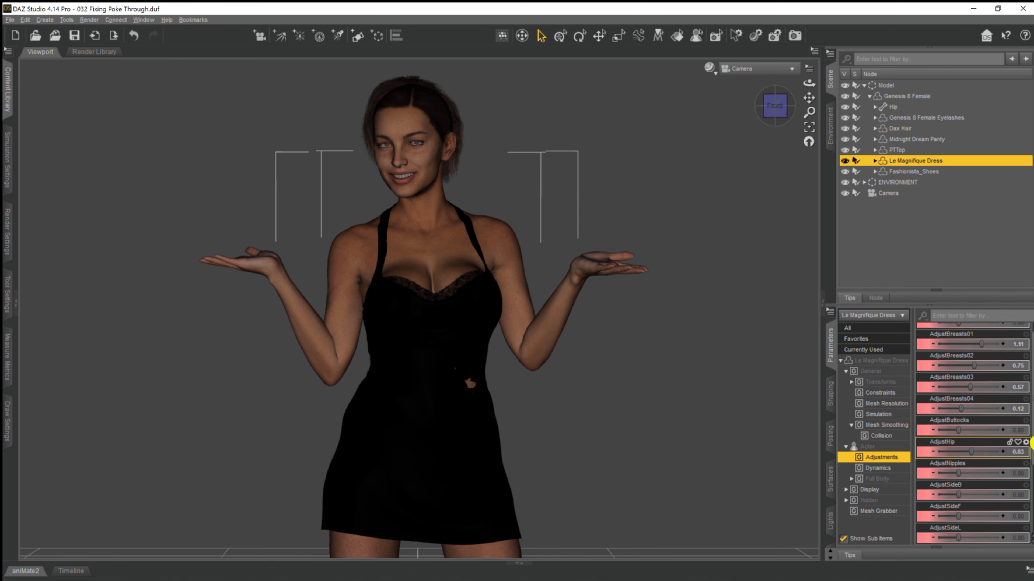
pyautogui.click(1005, 455)
pyautogui.click(1005, 455)
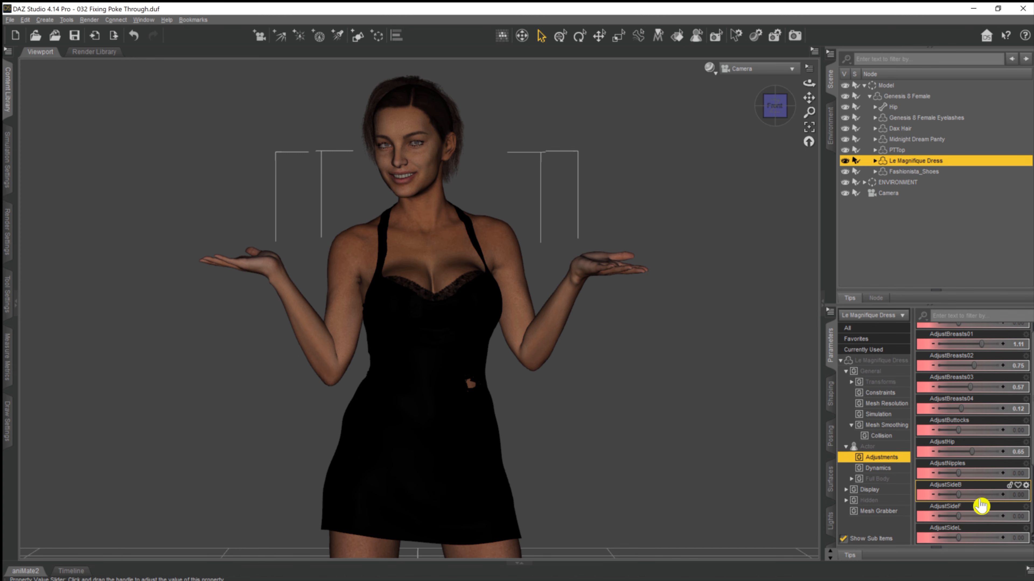
# Nudge the dress's AdjustSideL morph to 0.040, try it at 0.85 and undo that last change.
pyautogui.click(1003, 541)
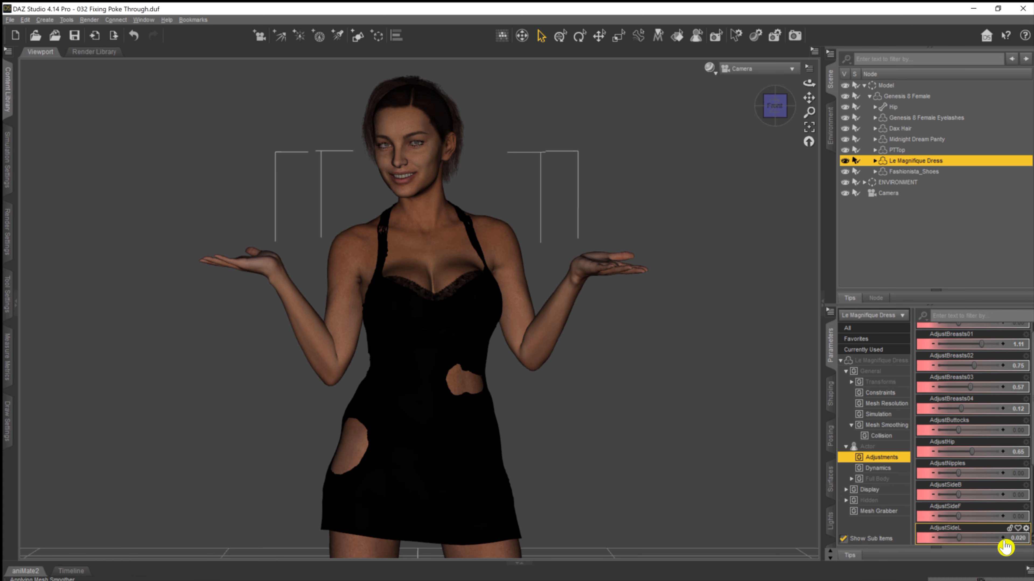
pyautogui.click(966, 537)
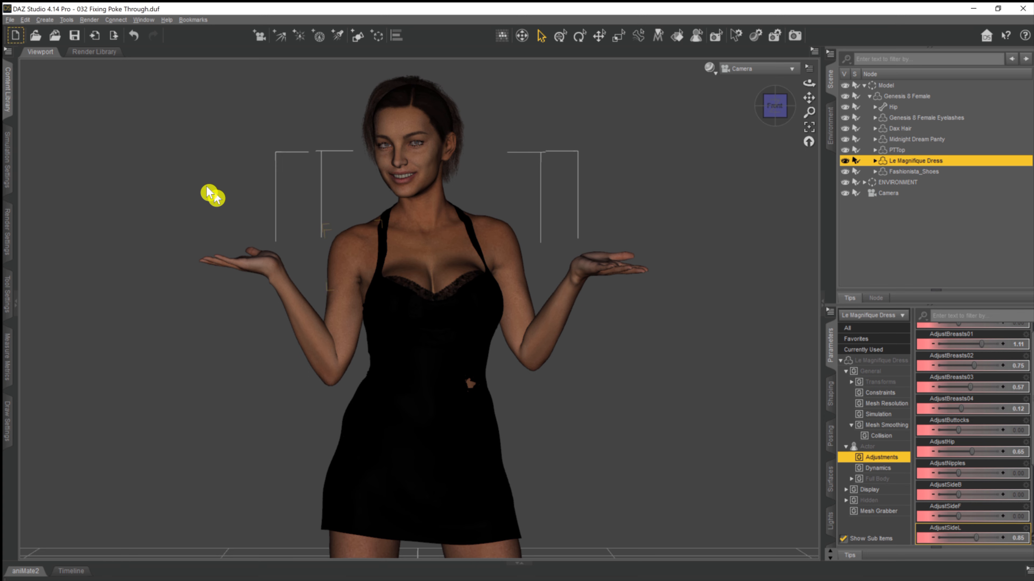
pyautogui.click(127, 48)
pyautogui.scroll(-4, 986, 492)
pyautogui.scroll(4, 968, 505)
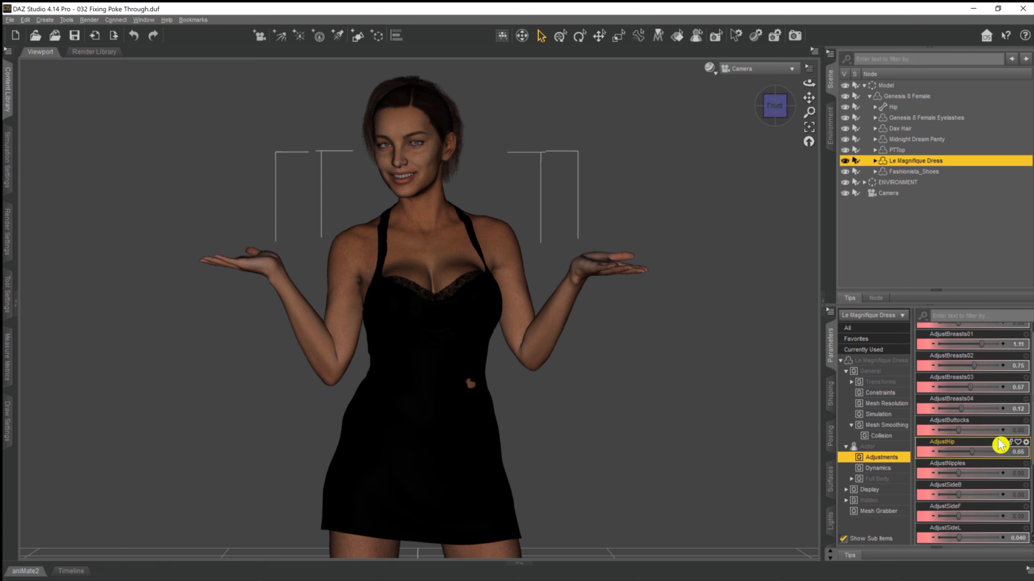
# Raise the dress's AdjustAbdomen morph in small increments to 0.48.
pyautogui.scroll(1, 979, 432)
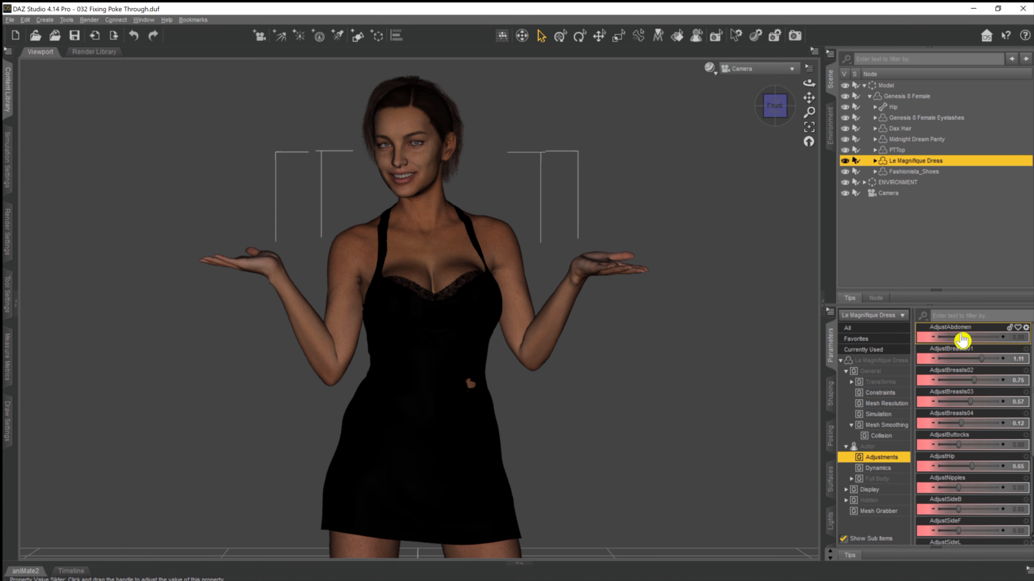
pyautogui.moveTo(956, 333); pyautogui.dragTo(958, 333)
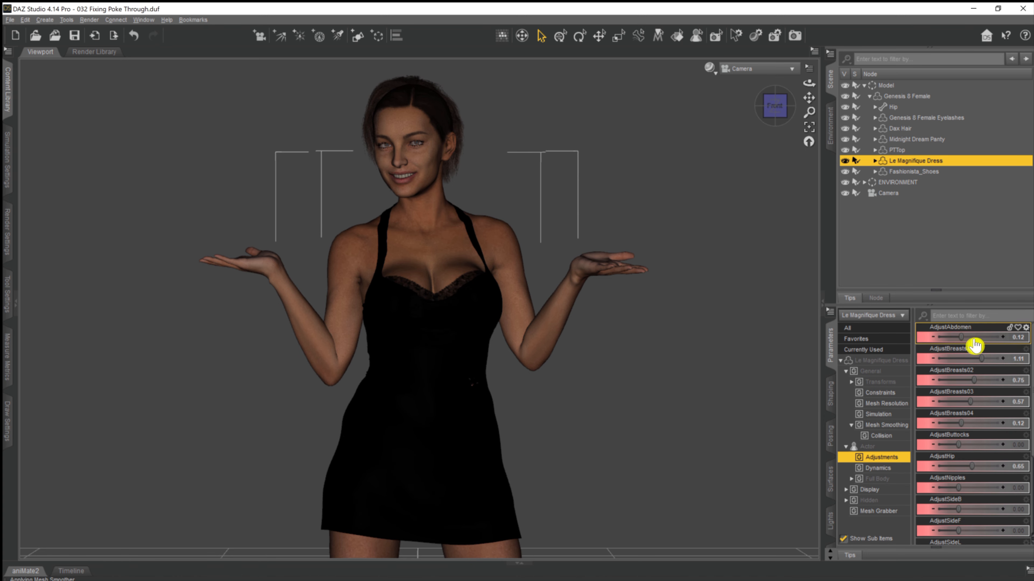
pyautogui.click(1003, 338)
pyautogui.click(1004, 338)
pyautogui.click(1003, 338)
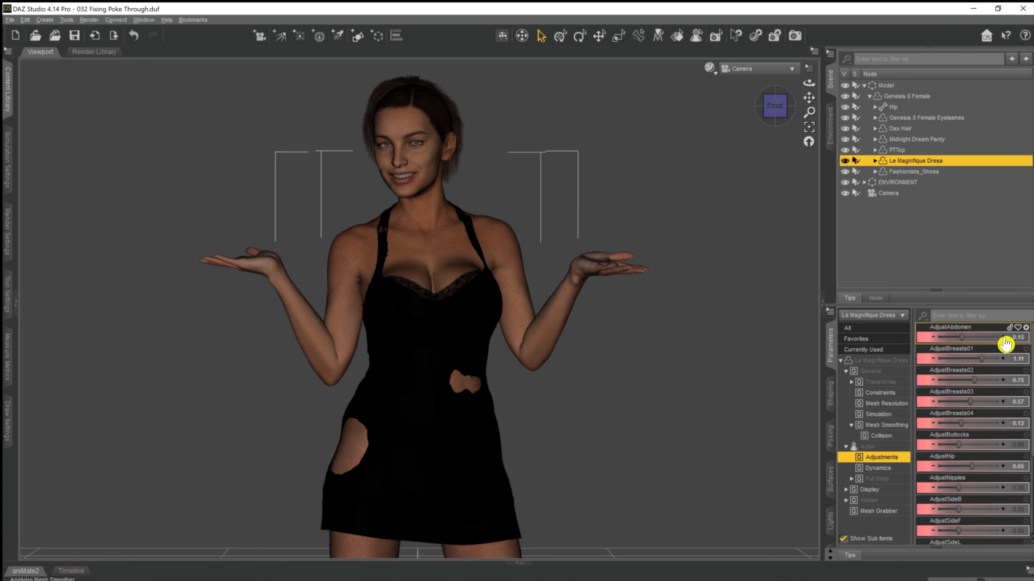
pyautogui.click(1004, 338)
pyautogui.click(1004, 338)
pyautogui.click(1004, 337)
pyautogui.click(1005, 337)
pyautogui.click(1004, 337)
pyautogui.click(1004, 337)
pyautogui.click(1005, 337)
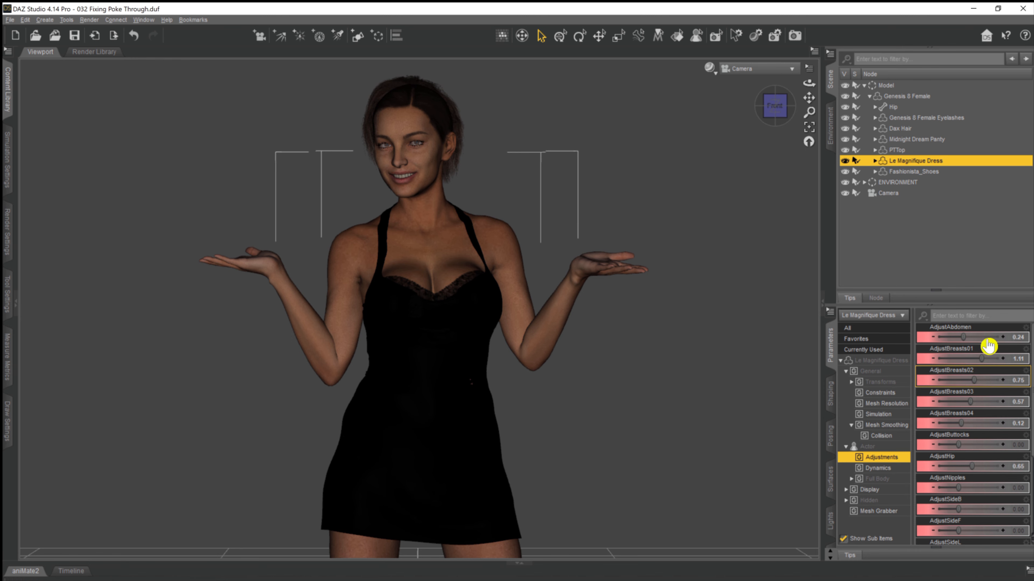
pyautogui.click(1004, 338)
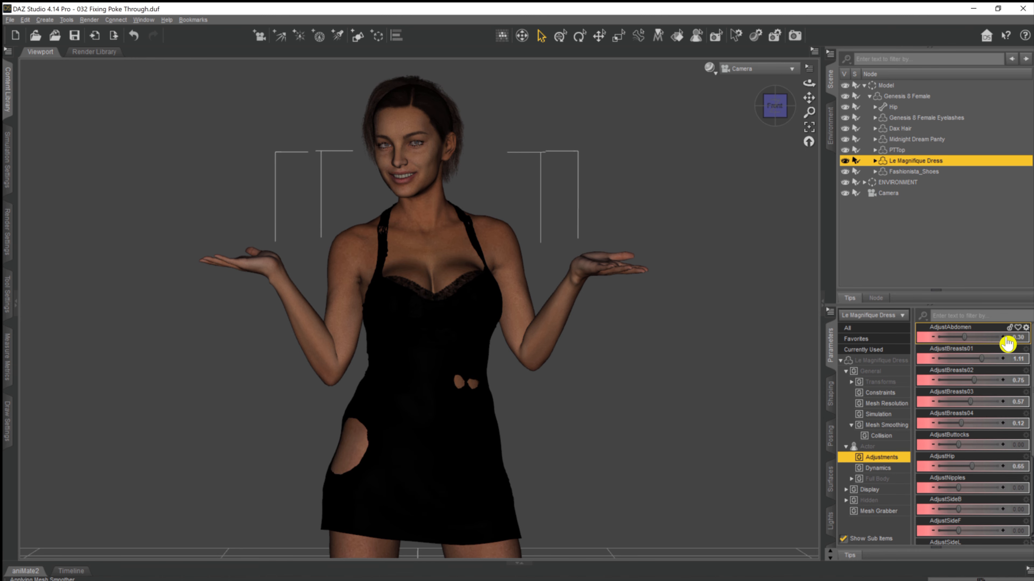
pyautogui.click(1003, 338)
pyautogui.click(1004, 338)
pyautogui.click(1003, 337)
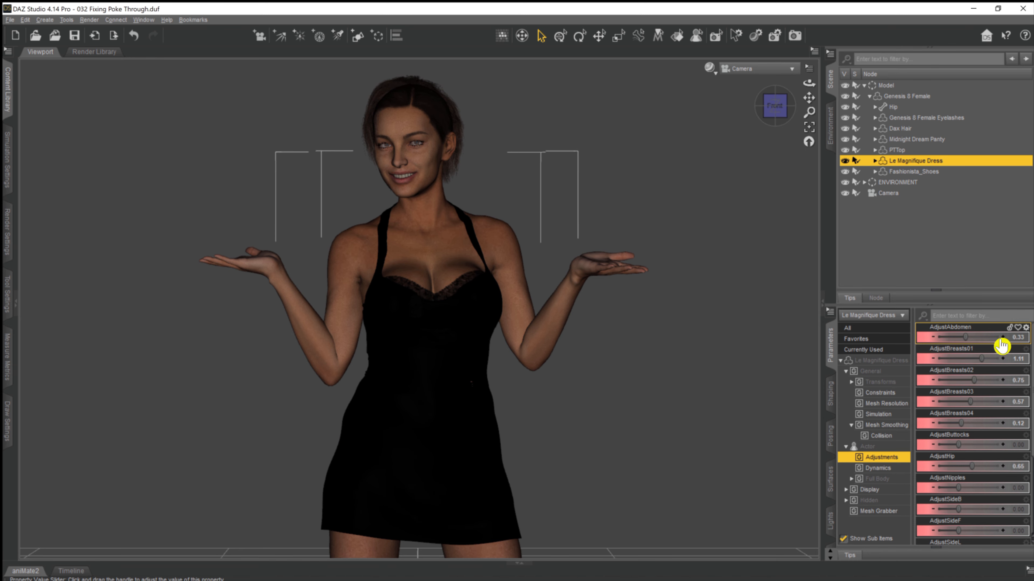
pyautogui.click(1002, 338)
pyautogui.click(1001, 339)
pyautogui.click(1002, 338)
pyautogui.click(1003, 338)
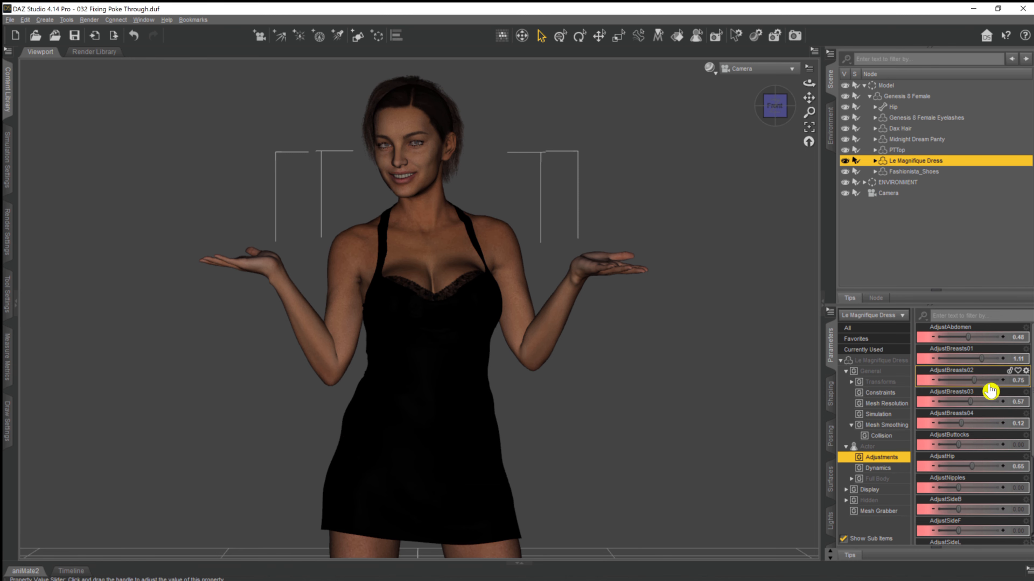
pyautogui.moveTo(990, 387)
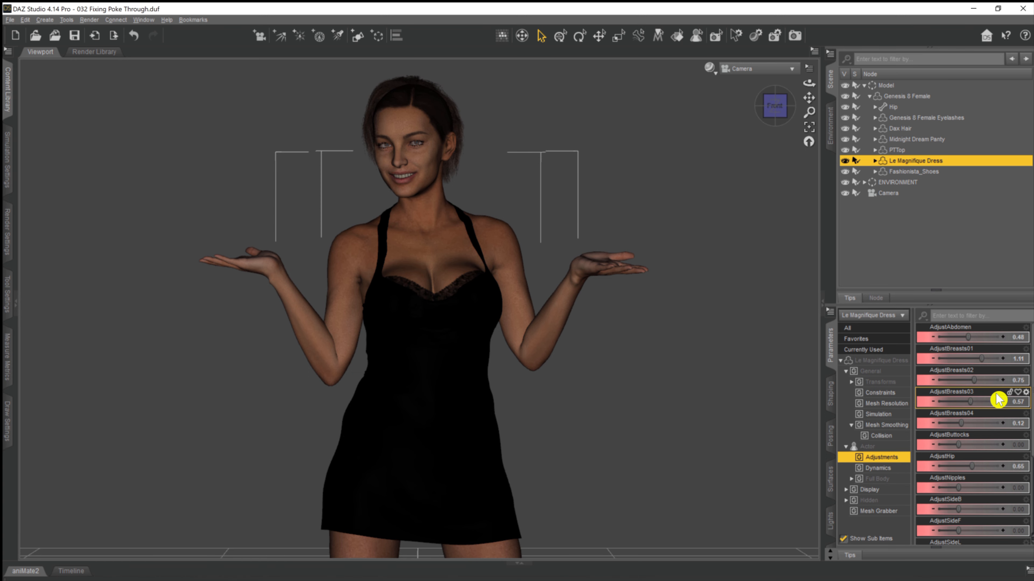
pyautogui.scroll(-3, 998, 401)
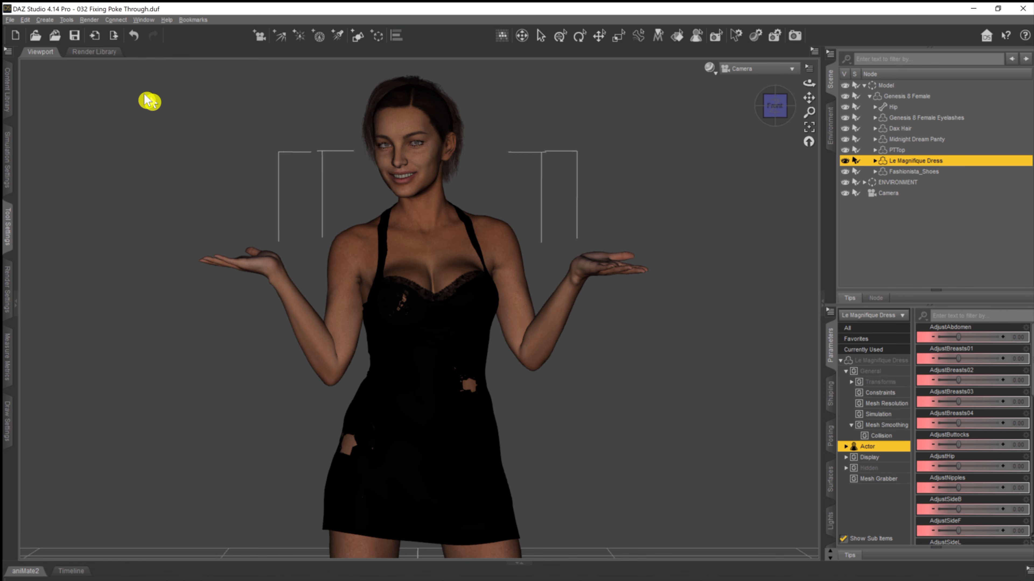
# Add a push modifier to the Le Magnifique Dress geometry, keeping the default name.
pyautogui.click(28, 20)
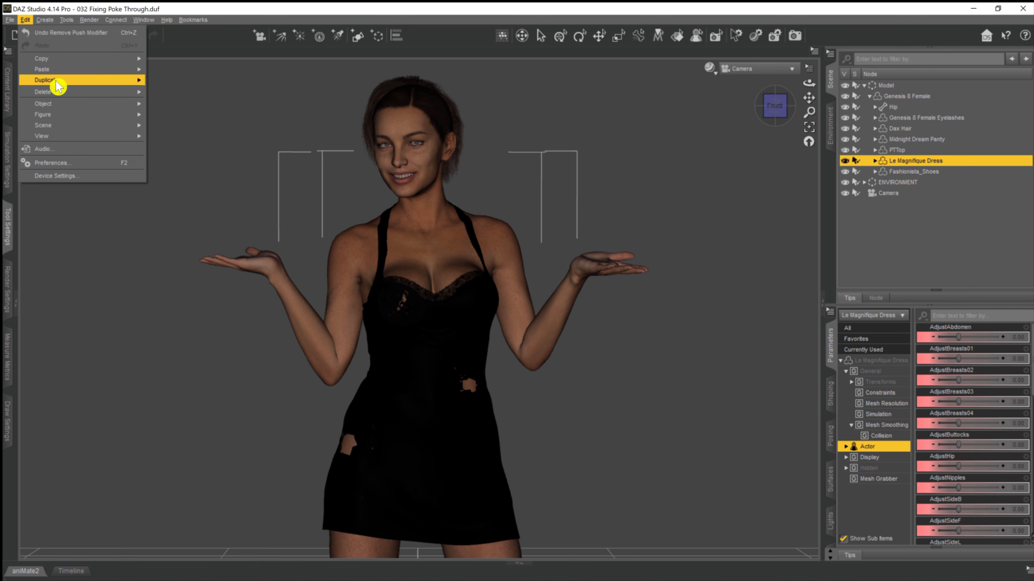
pyautogui.moveTo(59, 115)
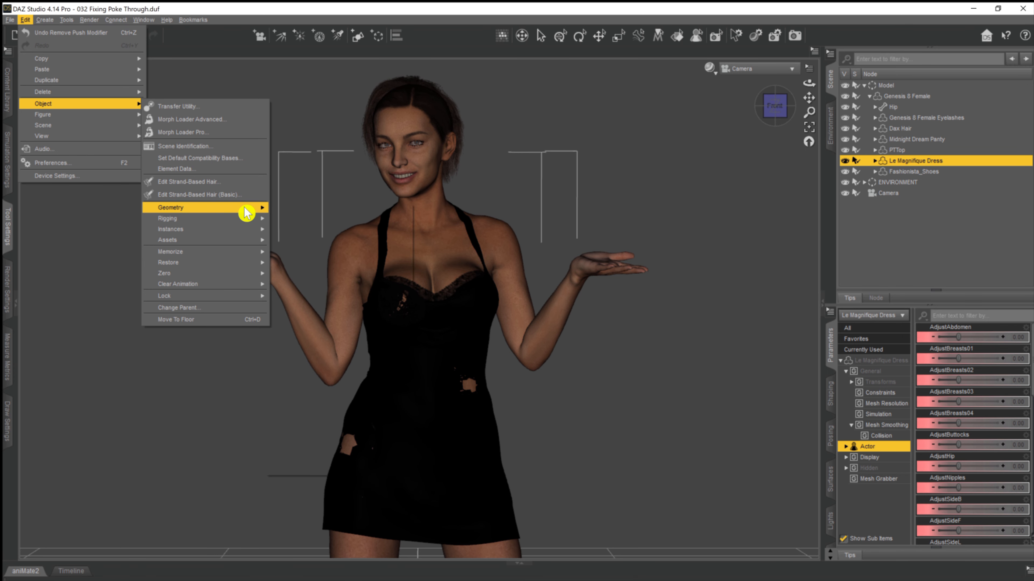
pyautogui.moveTo(249, 208)
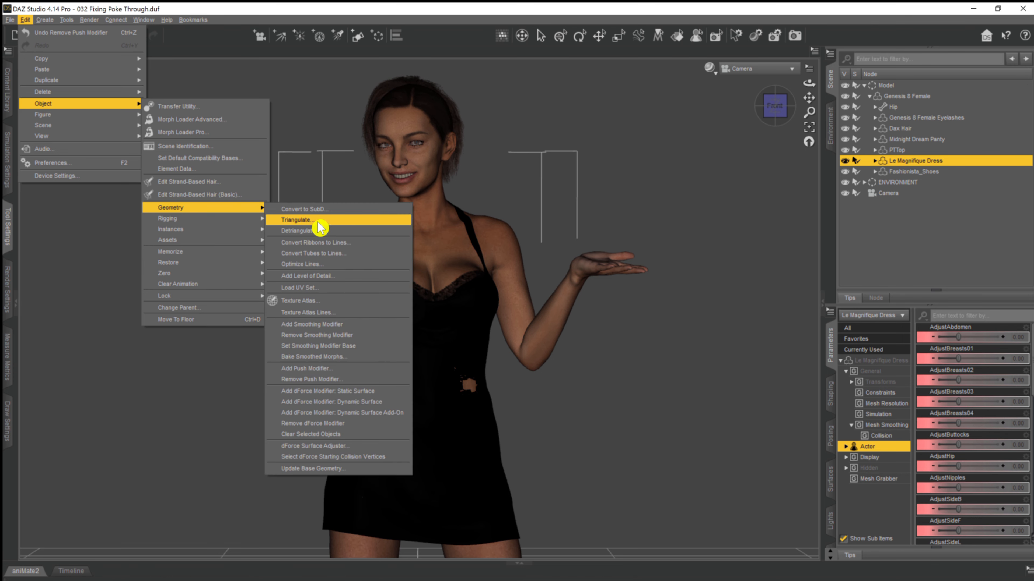
pyautogui.click(333, 369)
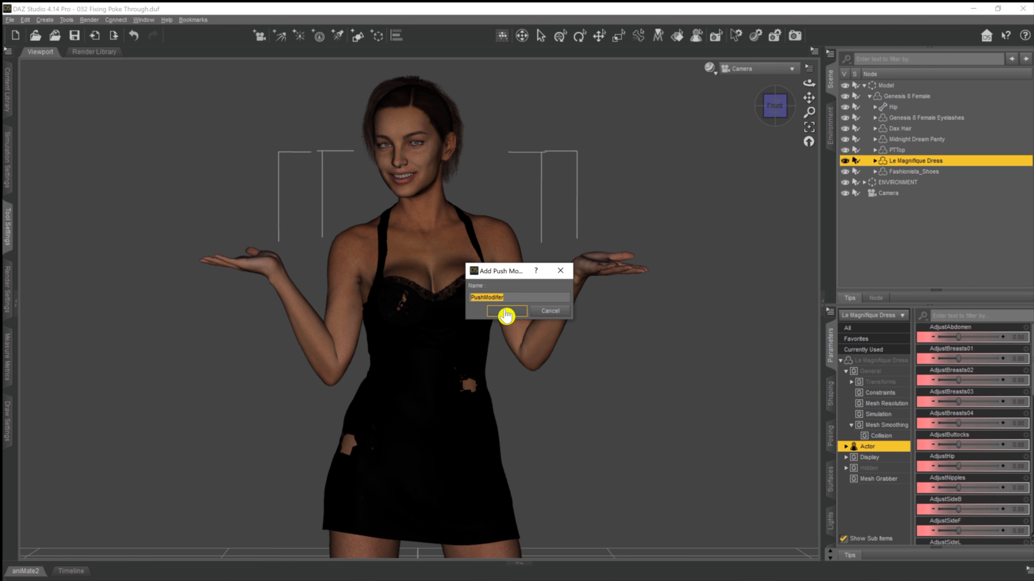
pyautogui.click(507, 311)
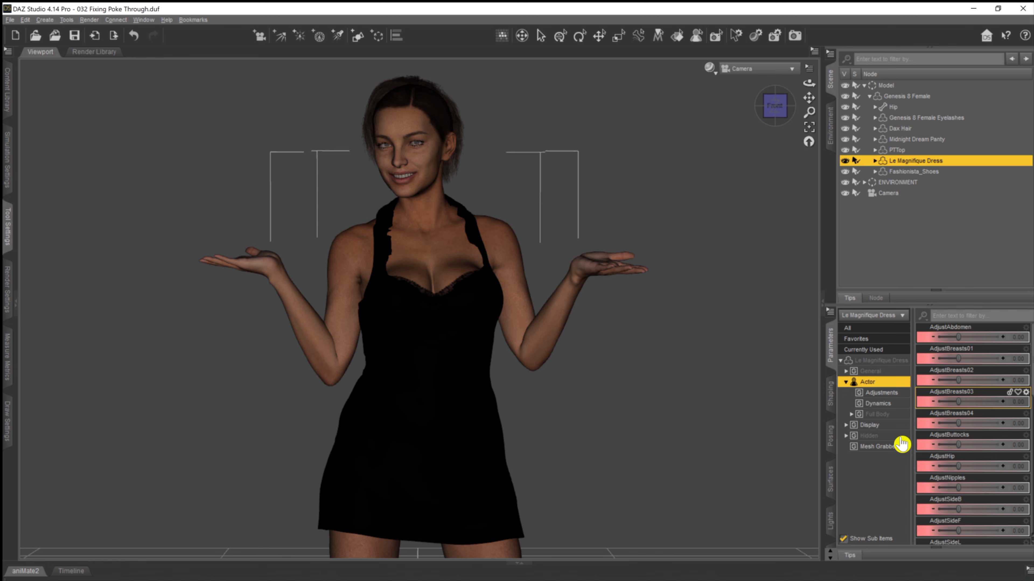
# Reset the dress's PushModifier mesh offset to 0 and raise it through 0.1 to 0.2.
pyautogui.click(846, 371)
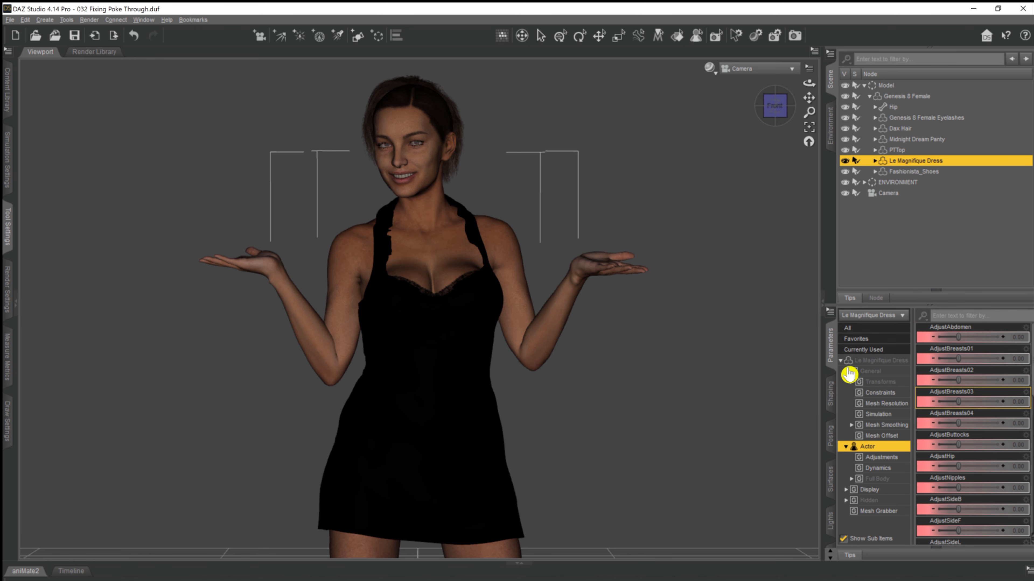
pyautogui.click(841, 435)
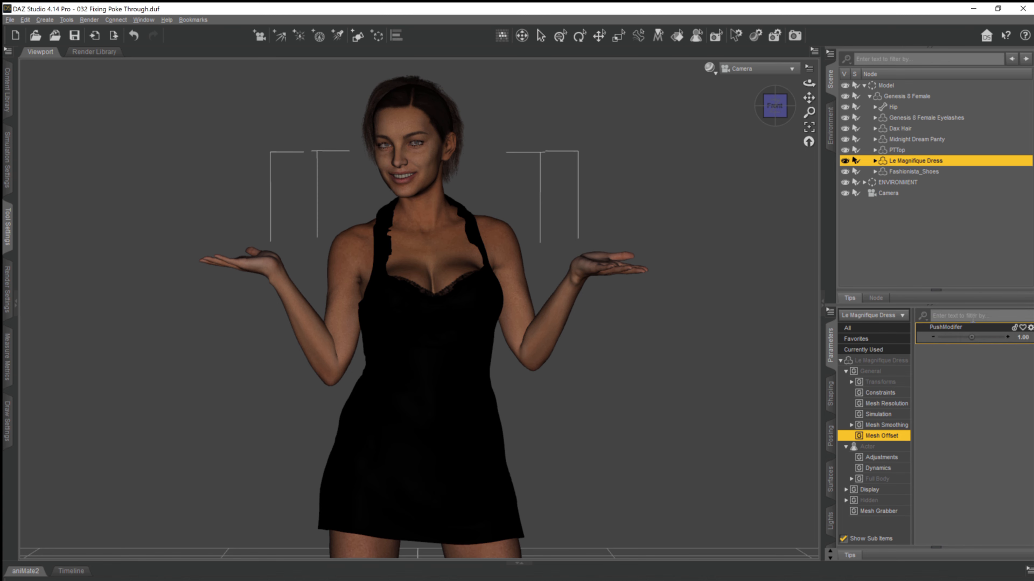
pyautogui.click(1022, 342)
pyautogui.write('0')
pyautogui.press('Return')
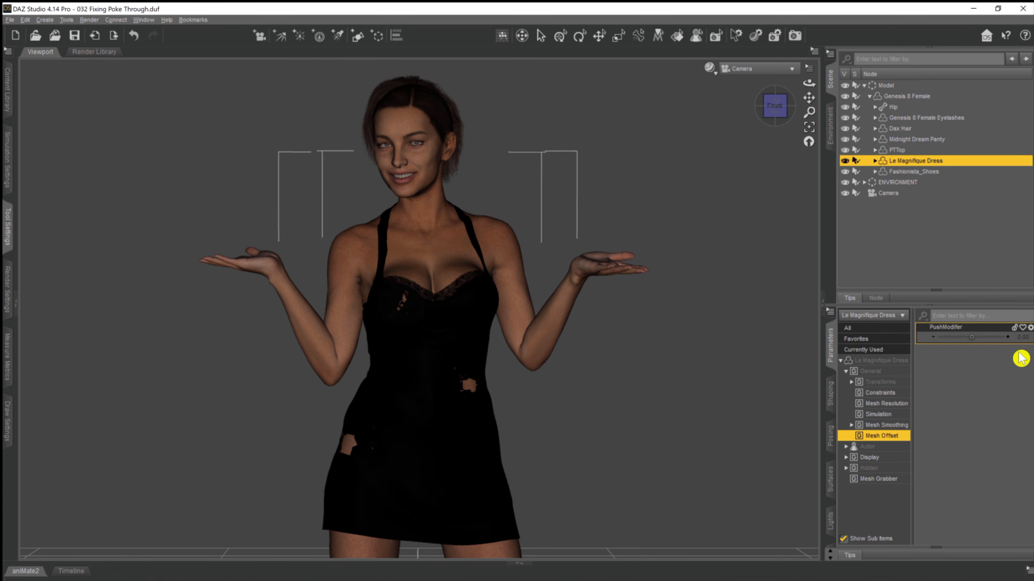
pyautogui.write('.1')
pyautogui.press('Return')
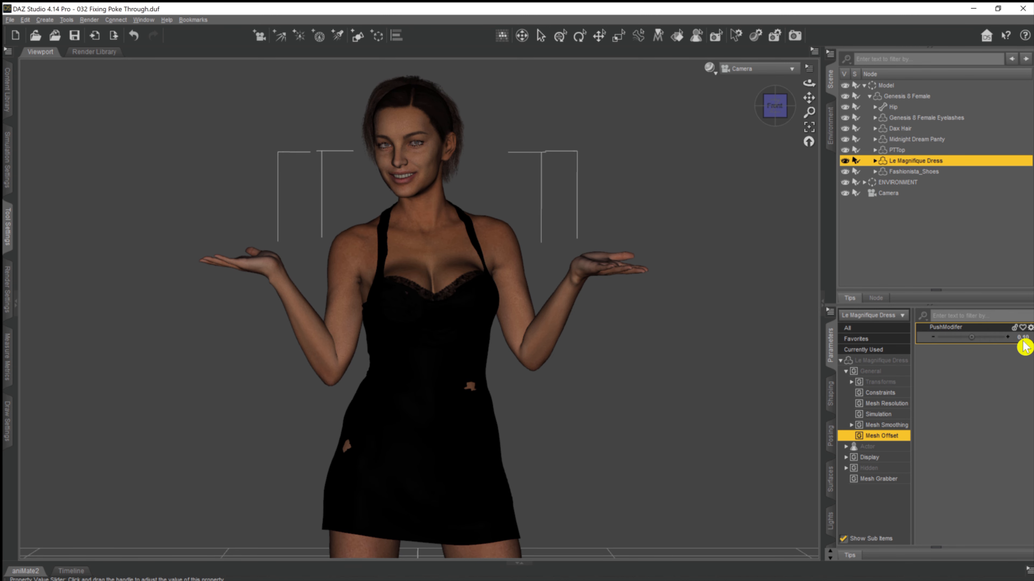
pyautogui.click(1024, 347)
pyautogui.write('.2')
pyautogui.press('Return')
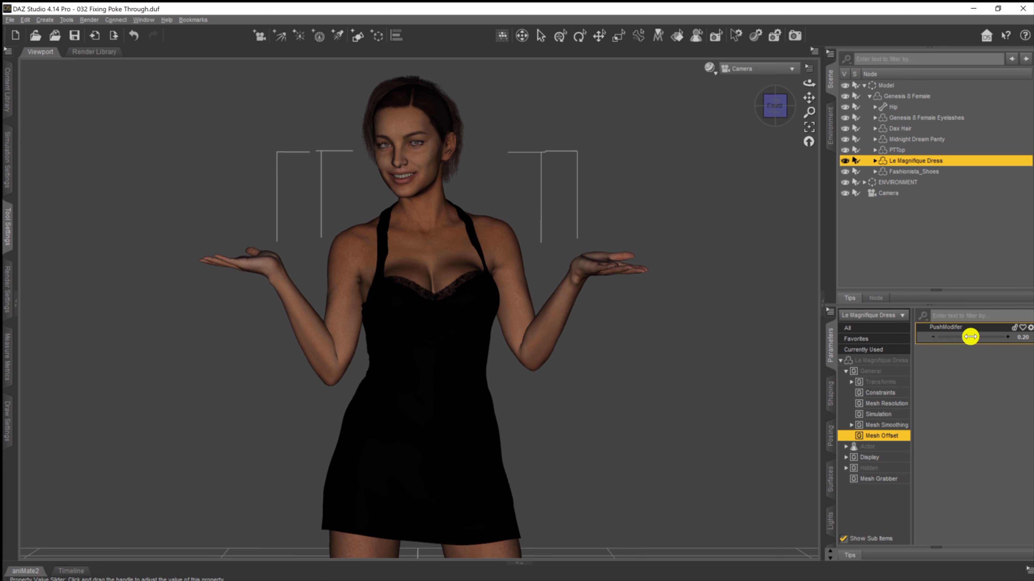
pyautogui.moveTo(972, 337); pyautogui.dragTo(987, 337)
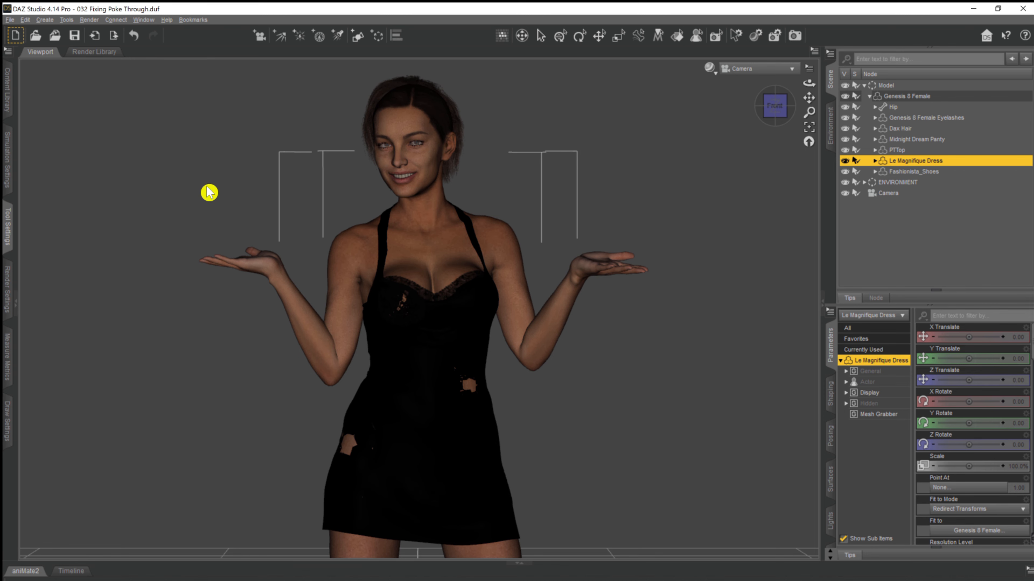
# Activate the Mesh Grabber tool for the dress, show its settings and reduce the Gain to 15.7%.
pyautogui.click(67, 20)
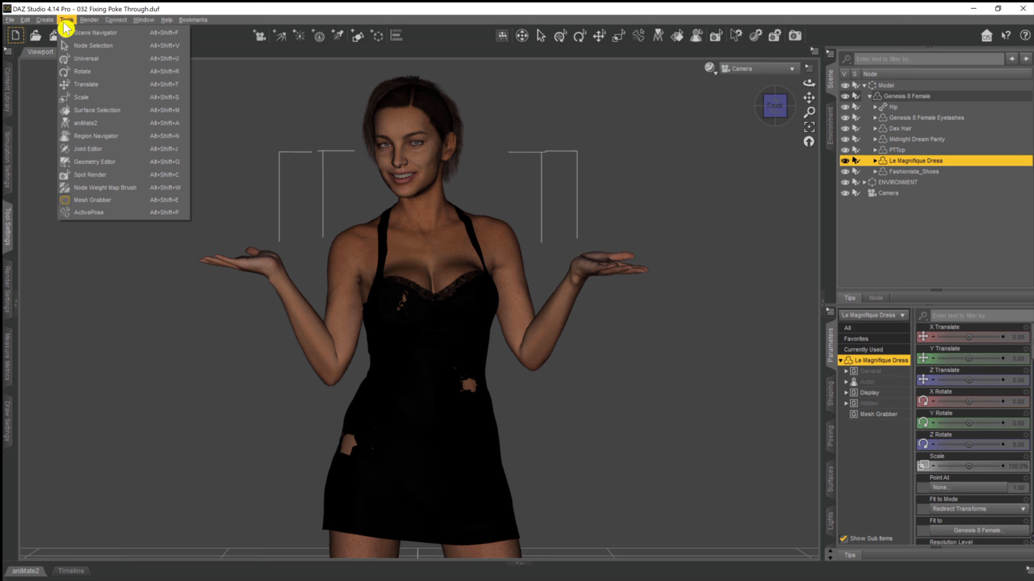
pyautogui.click(122, 202)
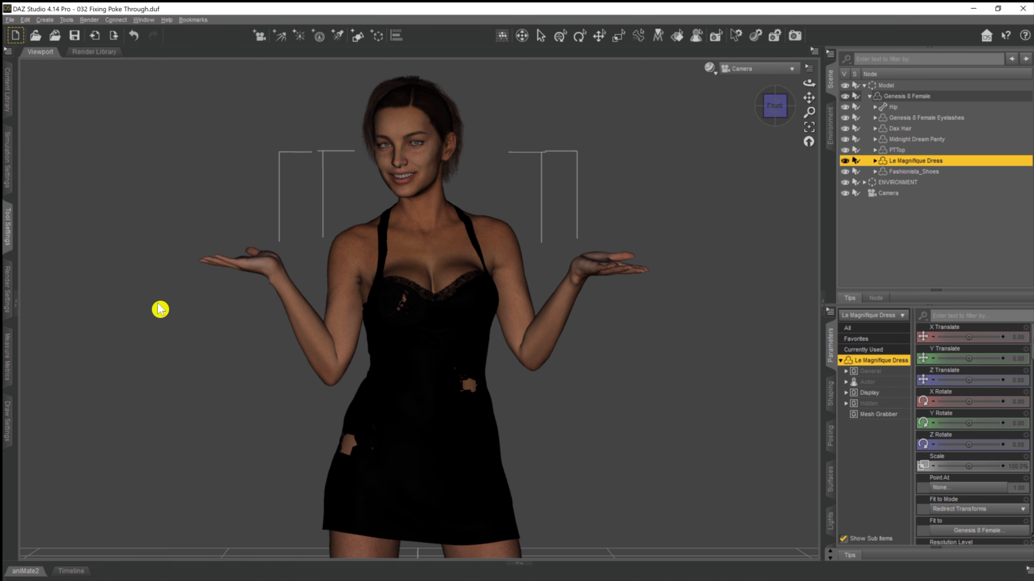
pyautogui.click(5, 225)
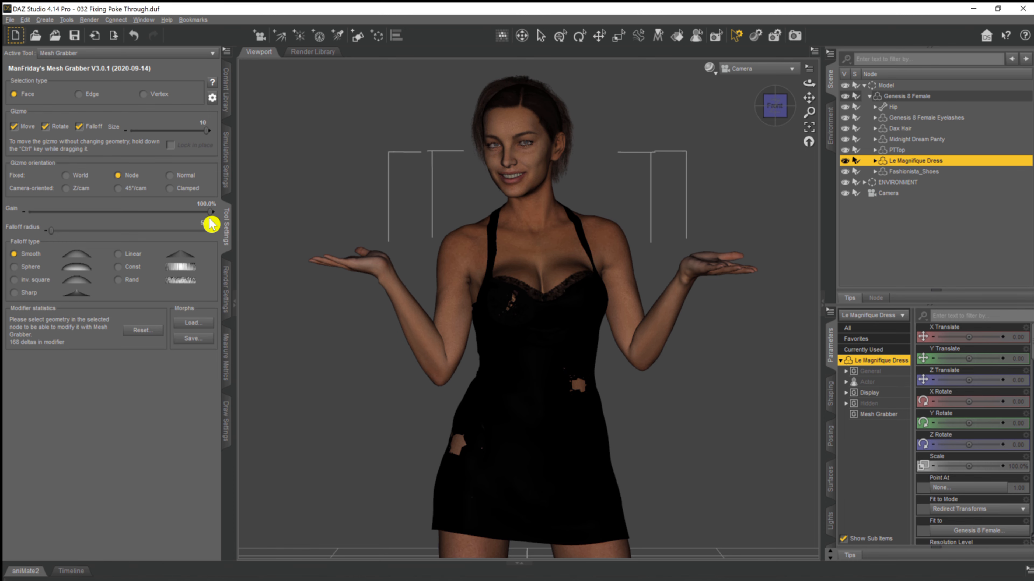
pyautogui.moveTo(208, 211); pyautogui.dragTo(62, 212)
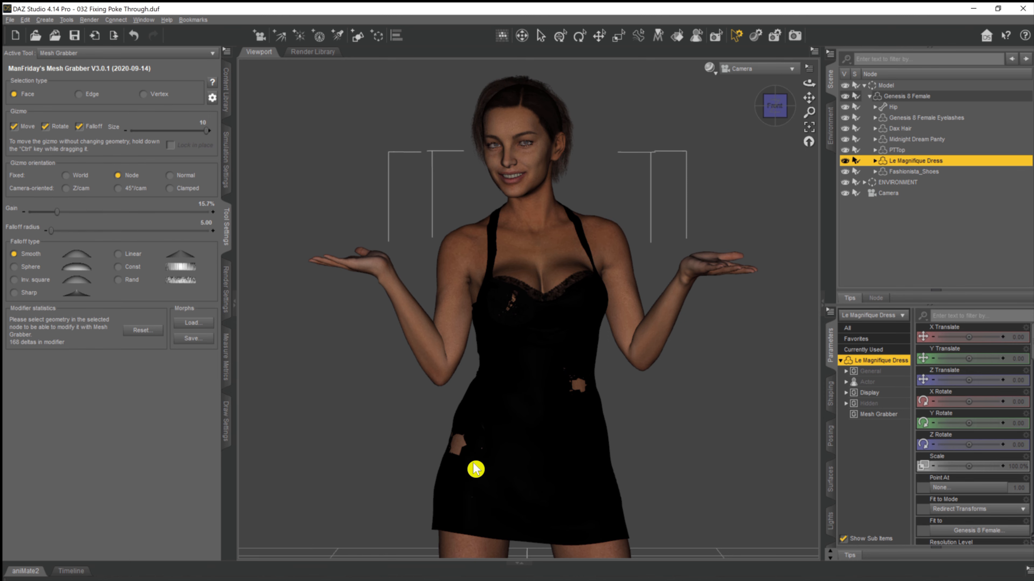
# Switch to Perspective View and pull the dress mesh outward with Mesh Grabber over the large skin patch at the figure's right hip.
pyautogui.click(460, 449)
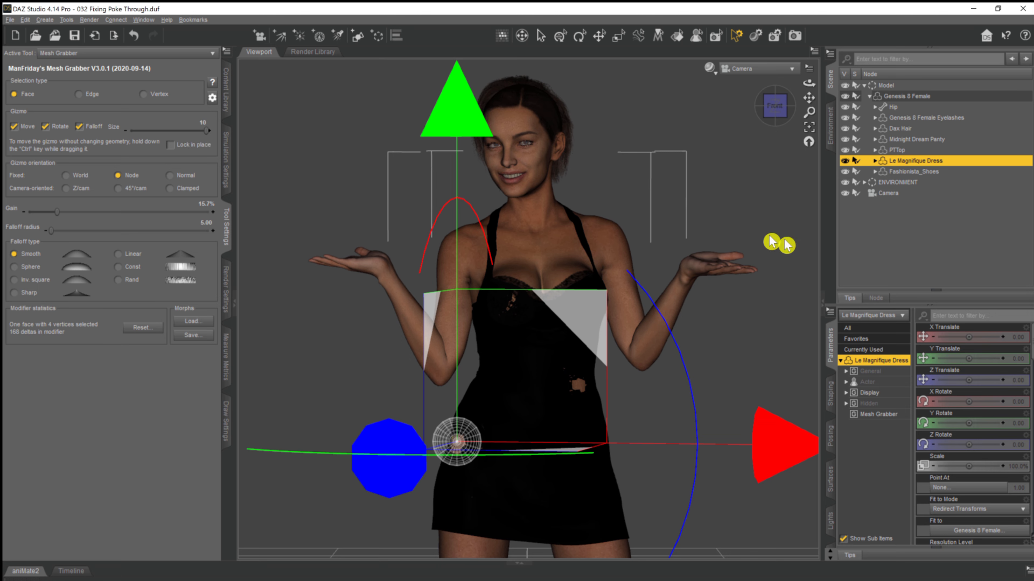
pyautogui.click(773, 70)
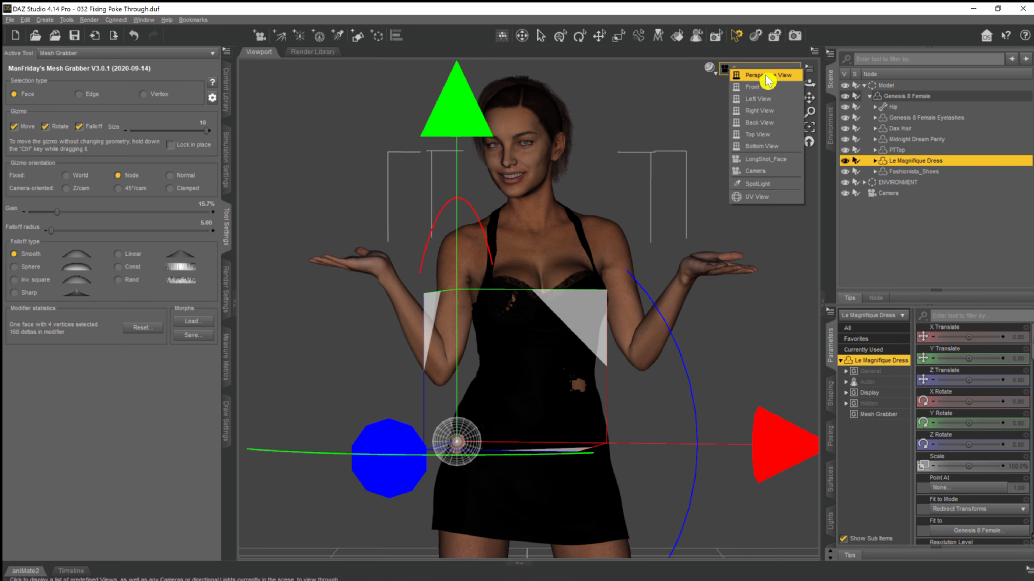
pyautogui.click(749, 78)
pyautogui.moveTo(809, 84); pyautogui.dragTo(804, 134)
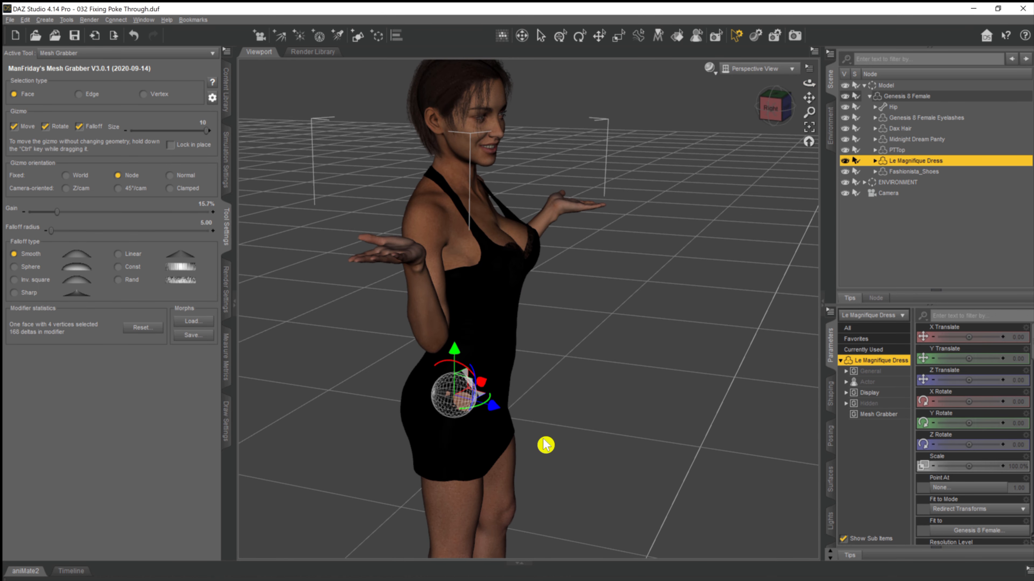
pyautogui.scroll(5, 528, 433)
pyautogui.moveTo(438, 444); pyautogui.dragTo(596, 422)
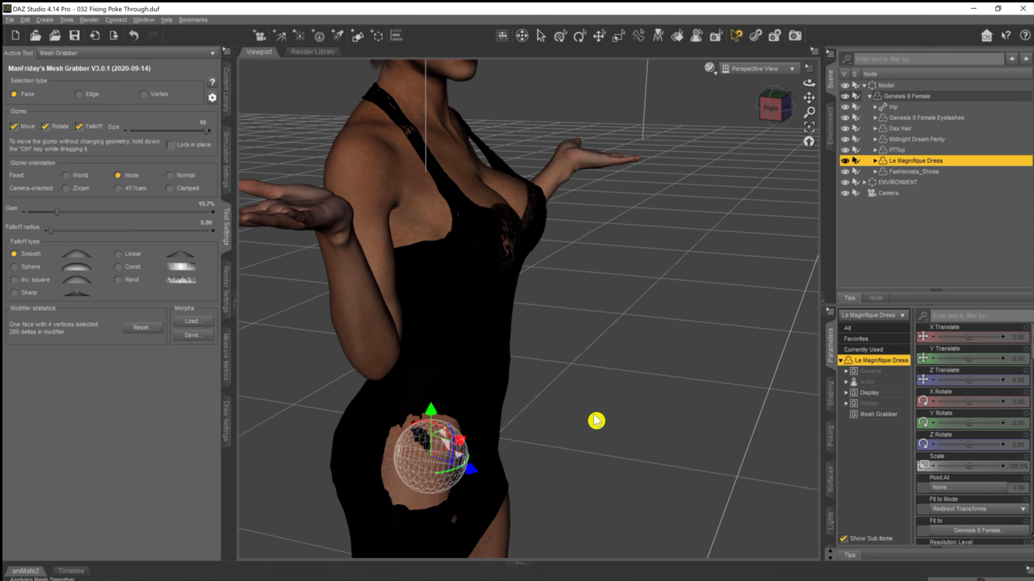
pyautogui.moveTo(808, 83); pyautogui.dragTo(765, 105)
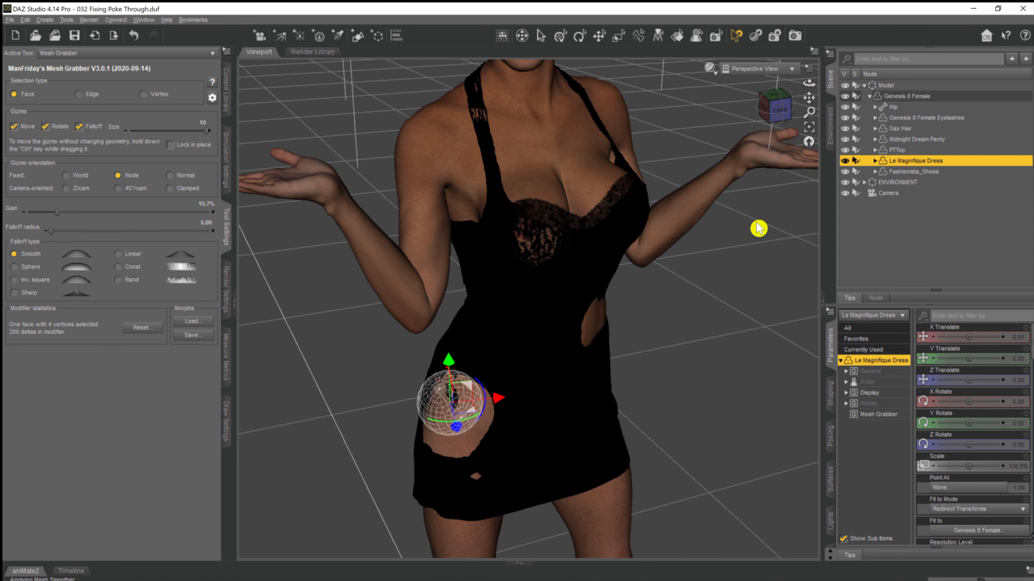
pyautogui.click(758, 269)
# Reselect the Le Magnifique Dress and pull its mesh outward over the skin patch at the figure's left waist.
pyautogui.moveTo(808, 79); pyautogui.dragTo(510, 397)
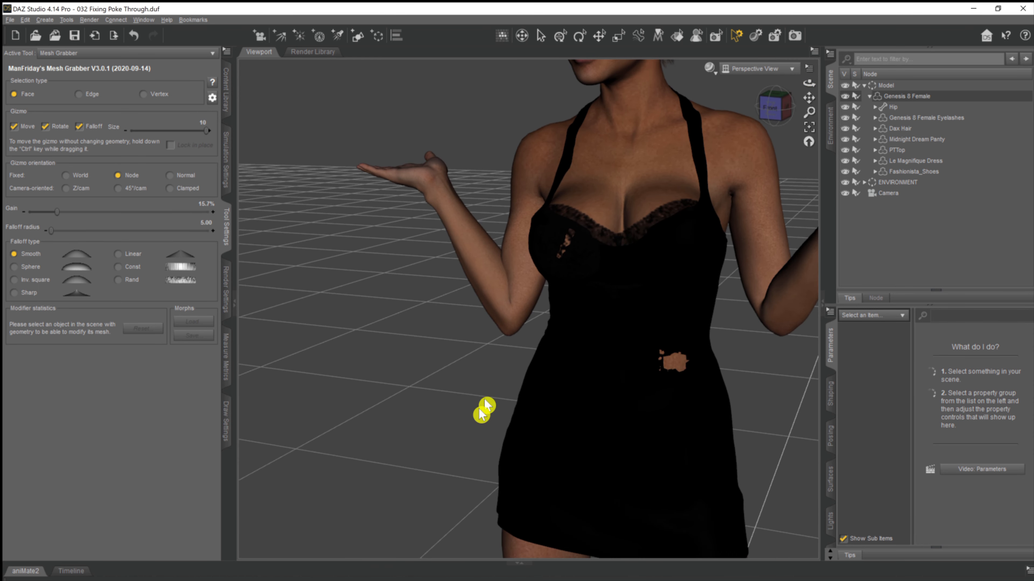
pyautogui.click(913, 161)
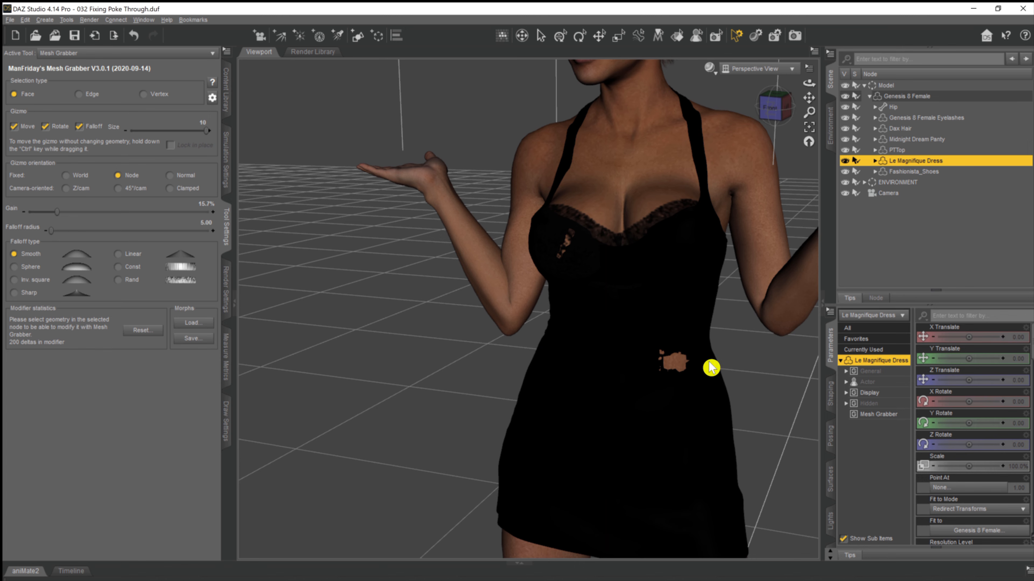
pyautogui.click(674, 366)
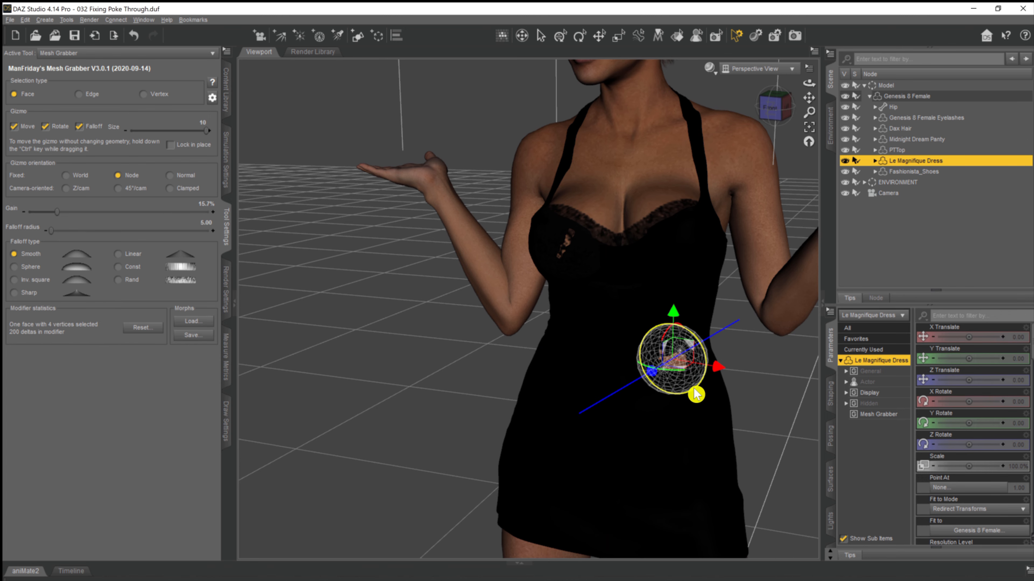
pyautogui.moveTo(684, 374); pyautogui.dragTo(690, 378)
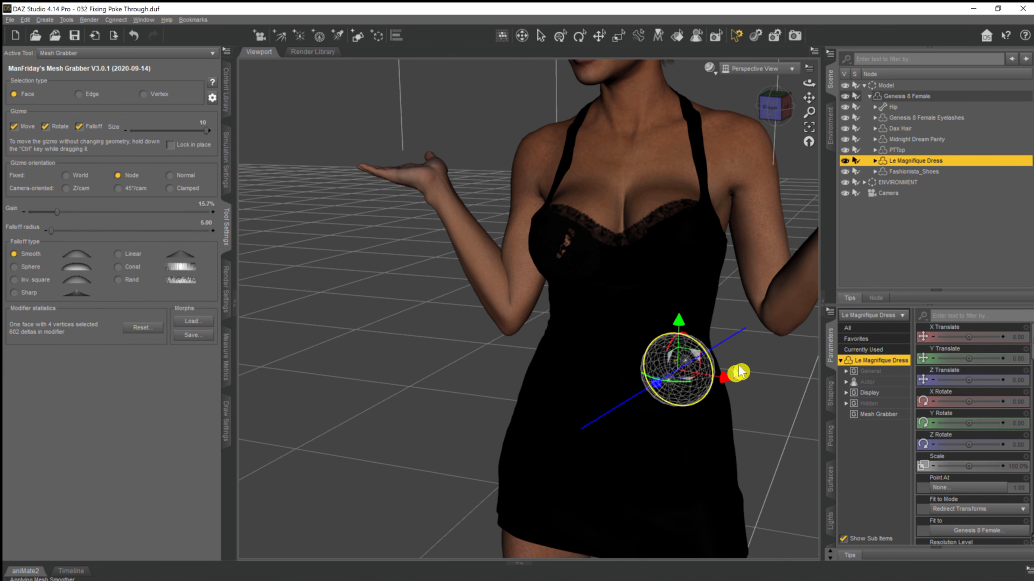
pyautogui.click(923, 245)
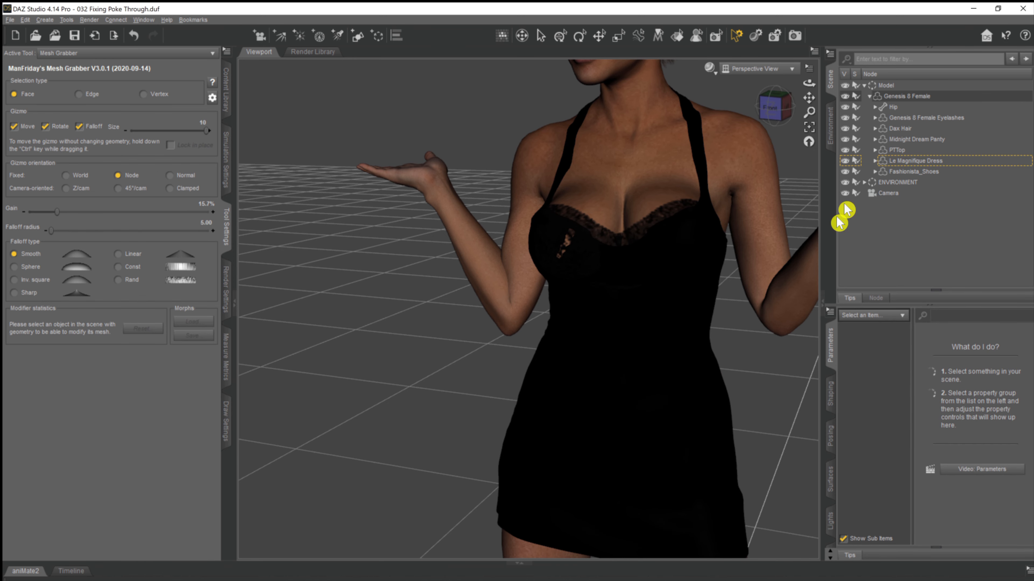
# Pull the dress mesh outward over the tiny remaining poke-through spot on the front of the figure's right hip.
pyautogui.moveTo(809, 83); pyautogui.dragTo(792, 89)
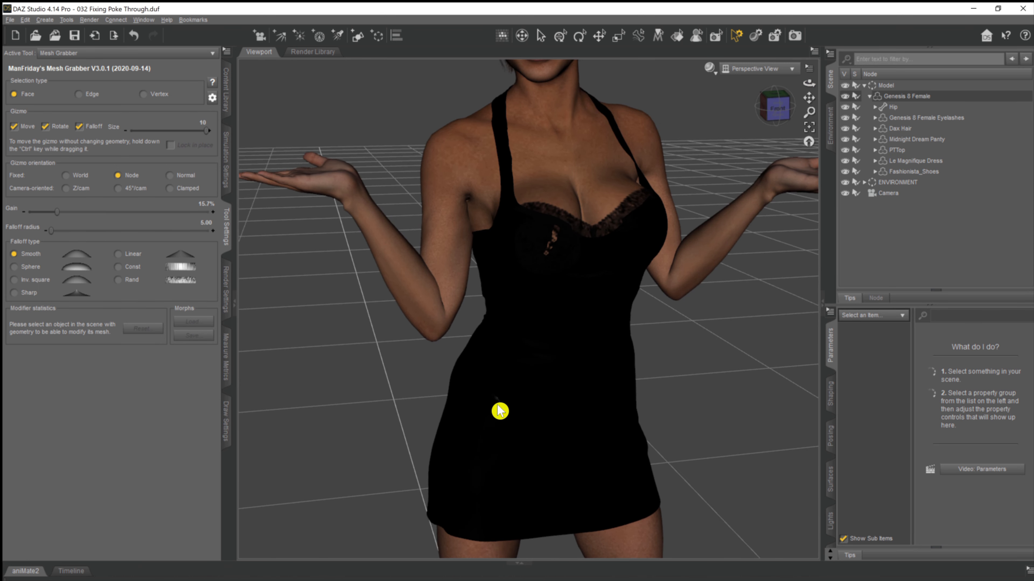
pyautogui.click(920, 155)
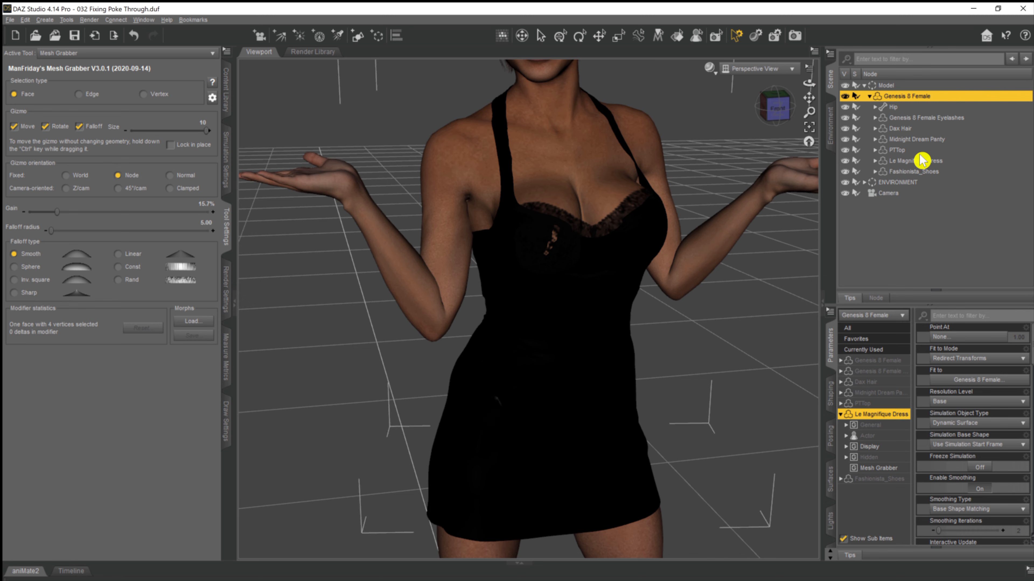
pyautogui.click(923, 165)
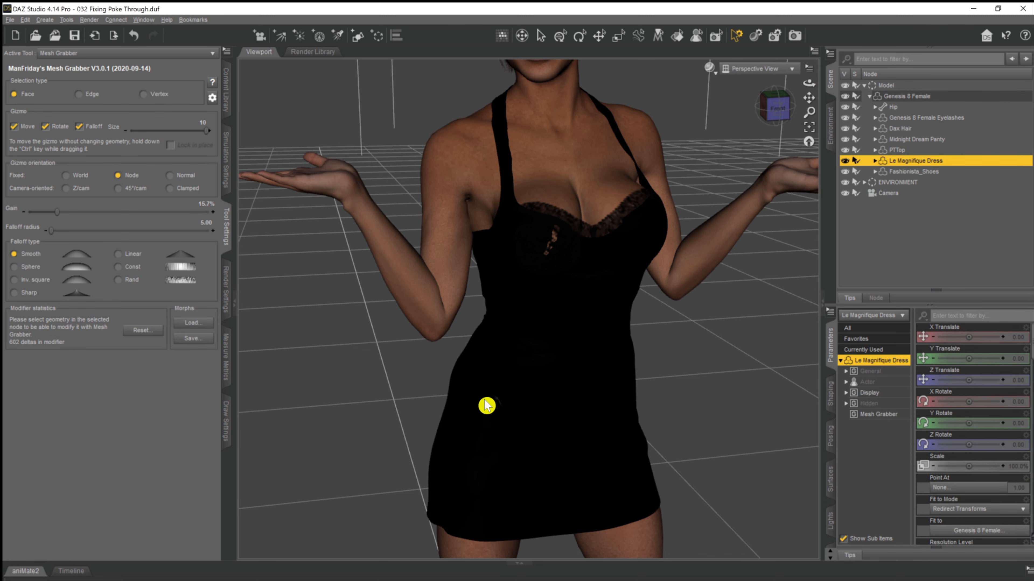
pyautogui.click(495, 405)
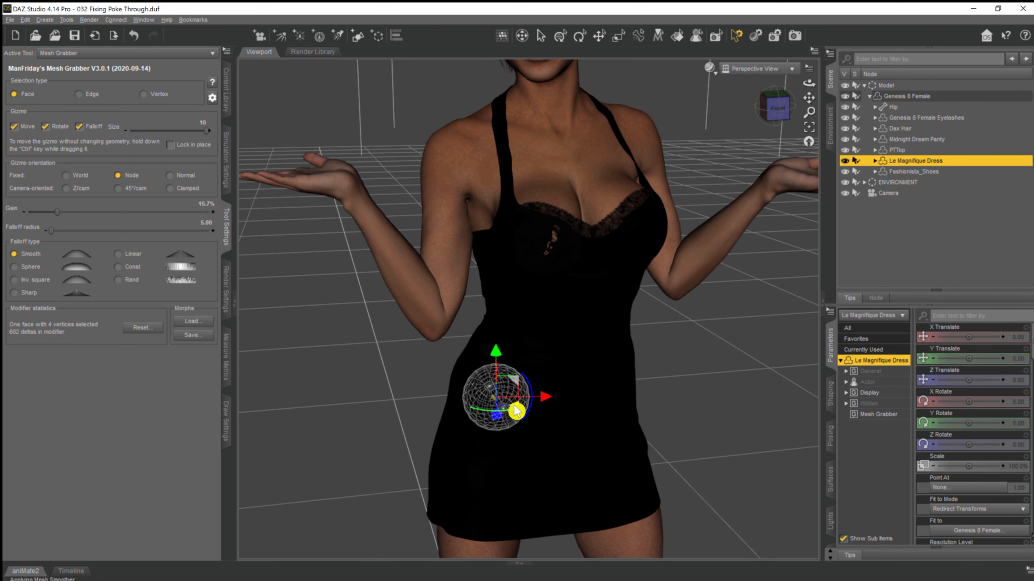
pyautogui.moveTo(516, 411); pyautogui.dragTo(515, 414)
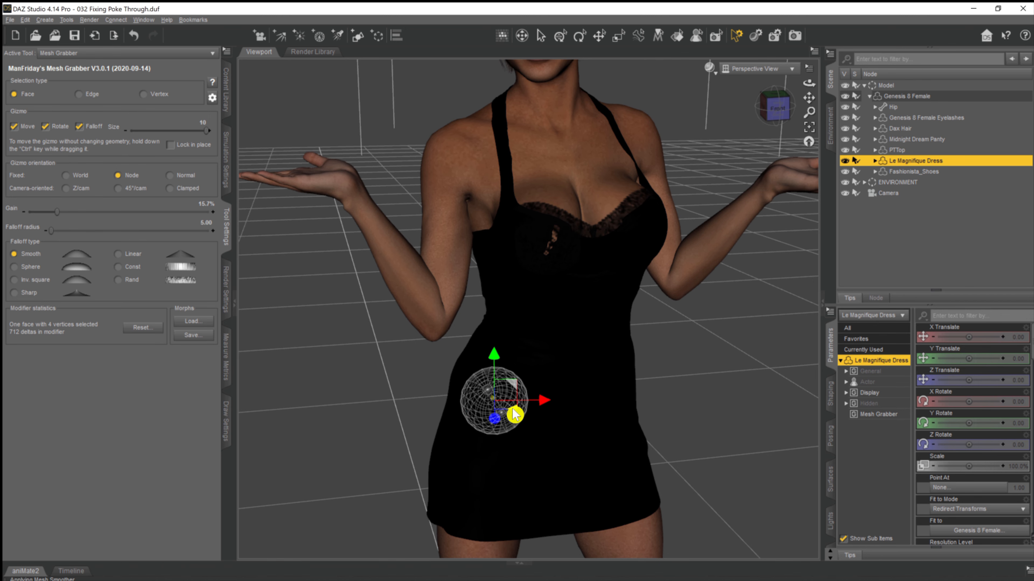
pyautogui.click(982, 227)
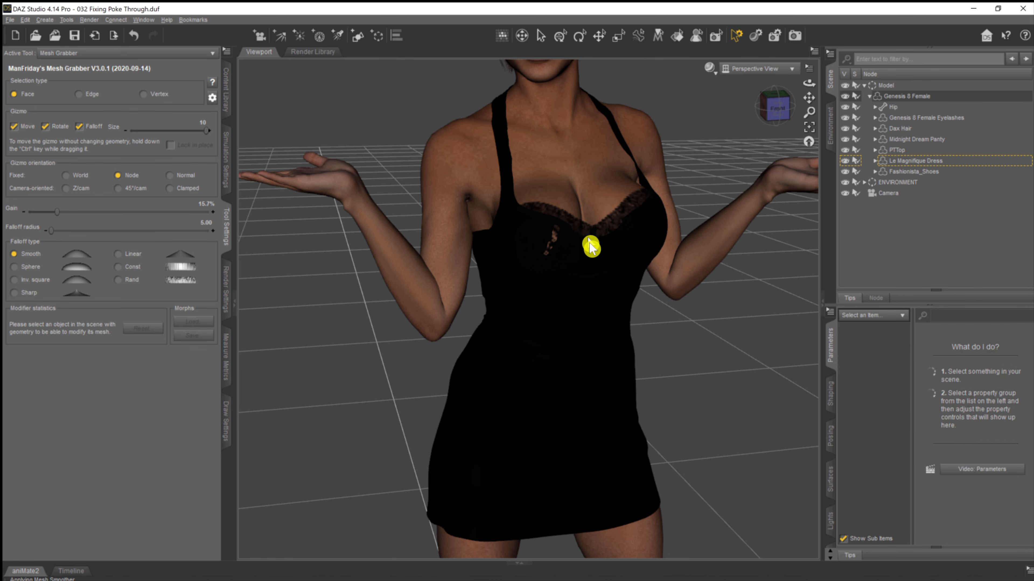
# Pull the dress mesh outward over the poke-through on the figure's right breast, clear the selection and check the dress from several angles.
pyautogui.click(895, 160)
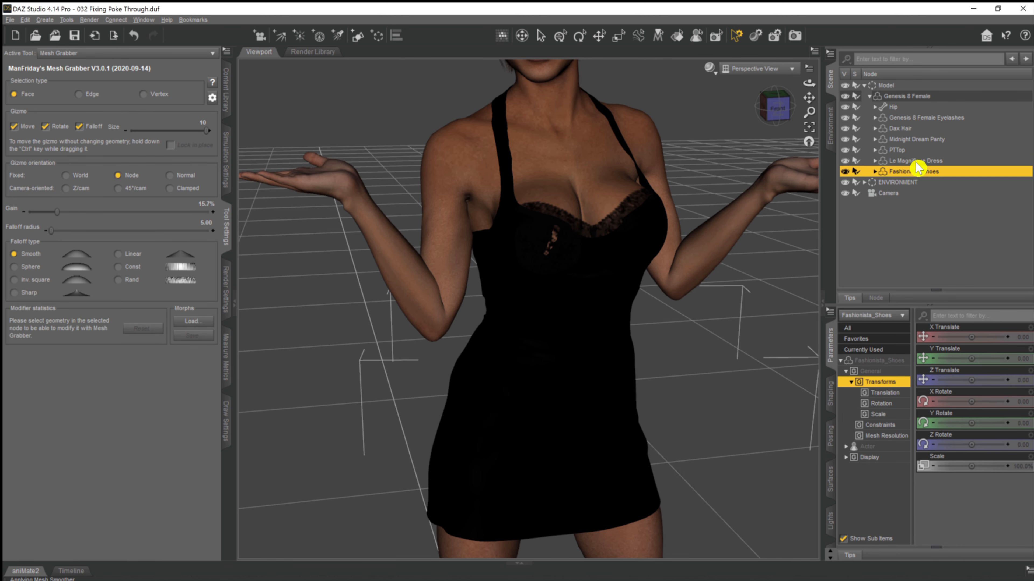
pyautogui.click(556, 241)
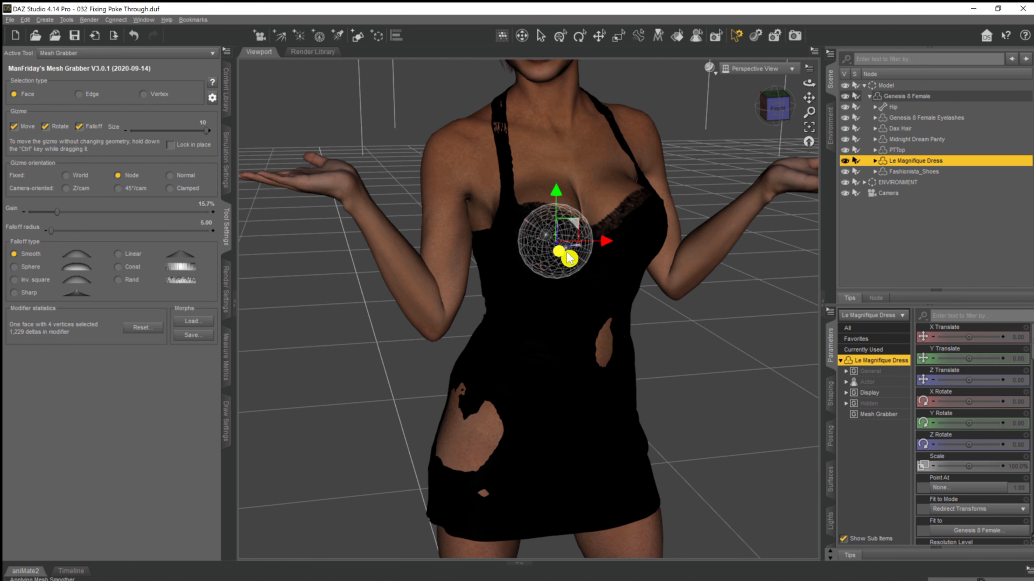
pyautogui.click(927, 218)
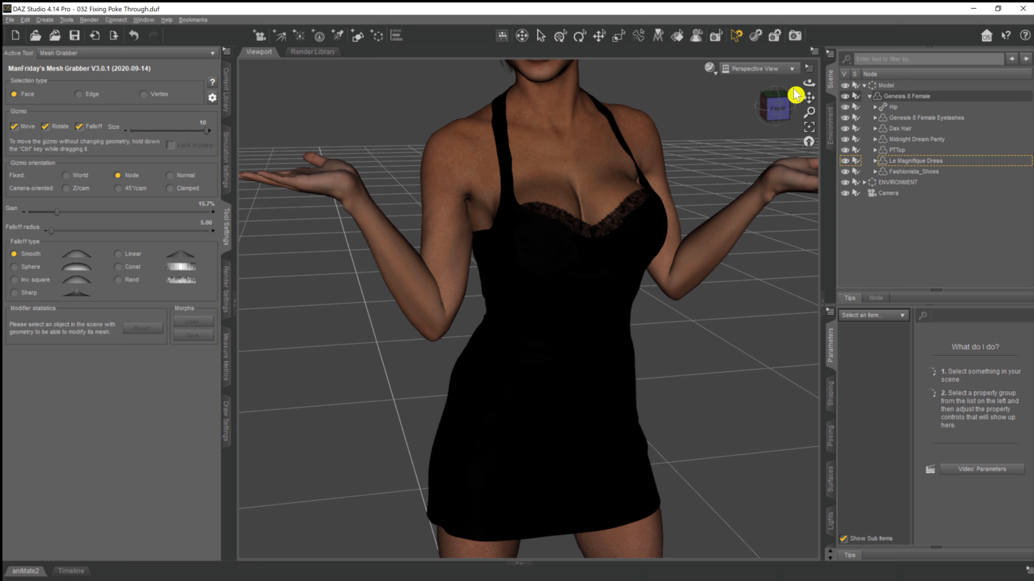
pyautogui.moveTo(808, 84); pyautogui.dragTo(735, 434)
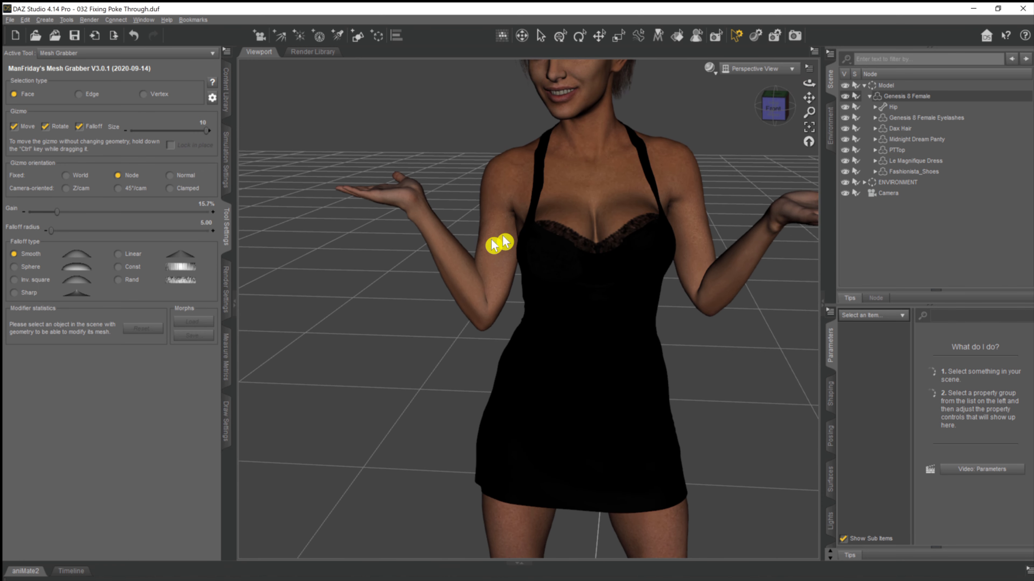
pyautogui.moveTo(808, 99); pyautogui.dragTo(758, 236)
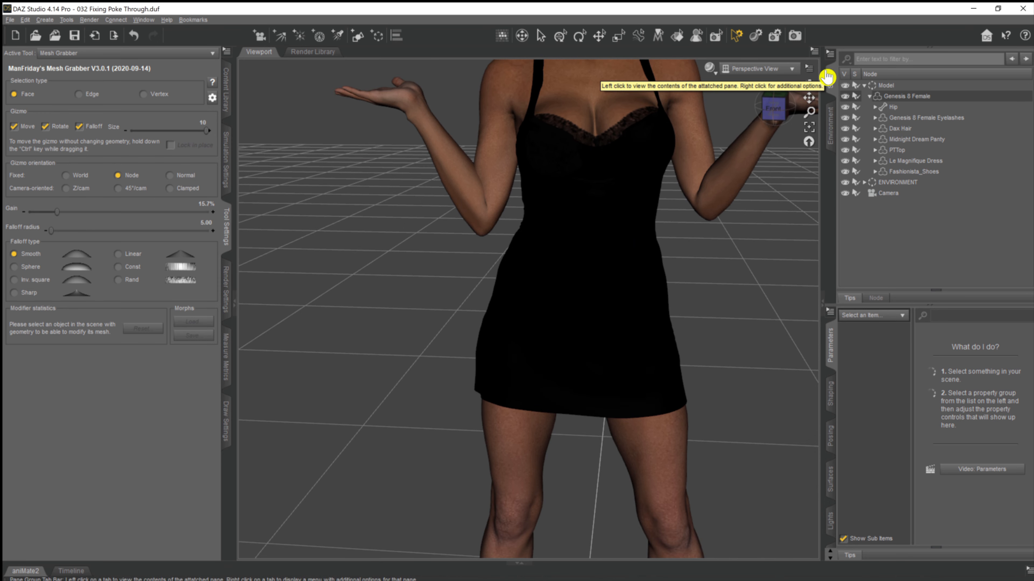
pyautogui.moveTo(808, 83)
pyautogui.mouseDown()
pyautogui.moveTo(790, 84)
pyautogui.moveTo(805, 81)
pyautogui.mouseUp()
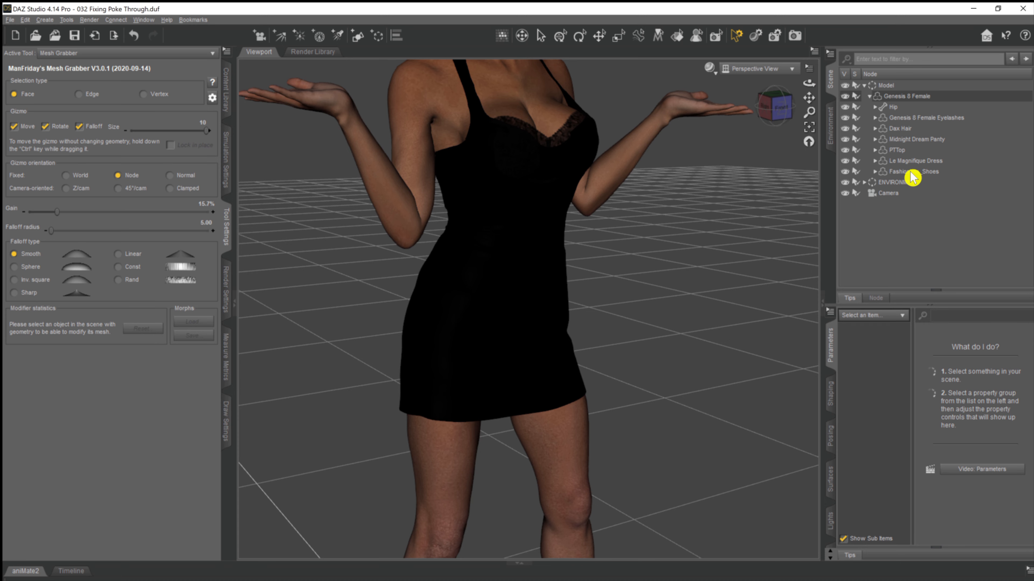
# Select a face on the dress hem over the figure's right thigh, increase the Falloff radius to 14 and move the hem upward.
pyautogui.click(904, 162)
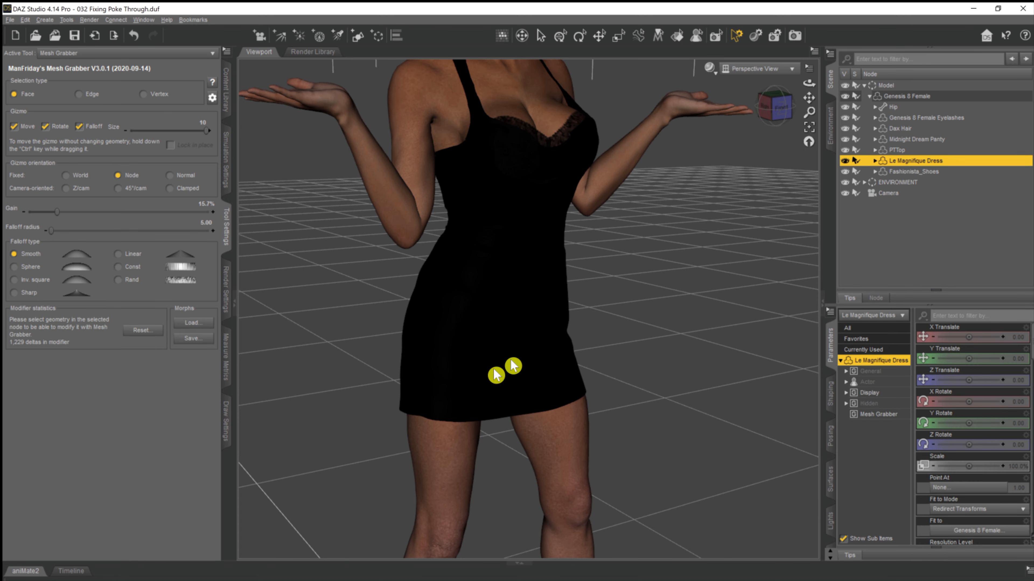
pyautogui.click(439, 404)
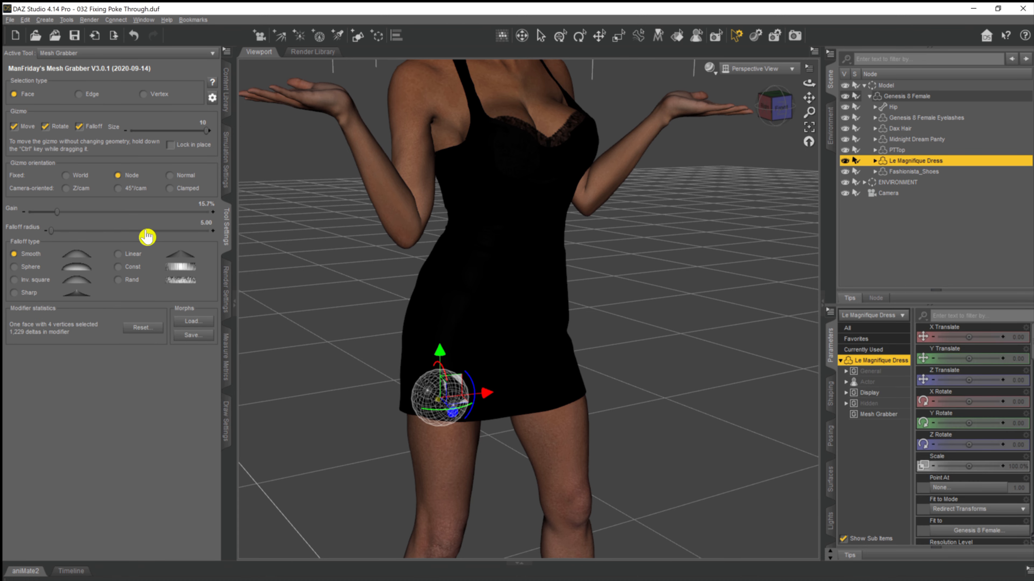
pyautogui.click(213, 231)
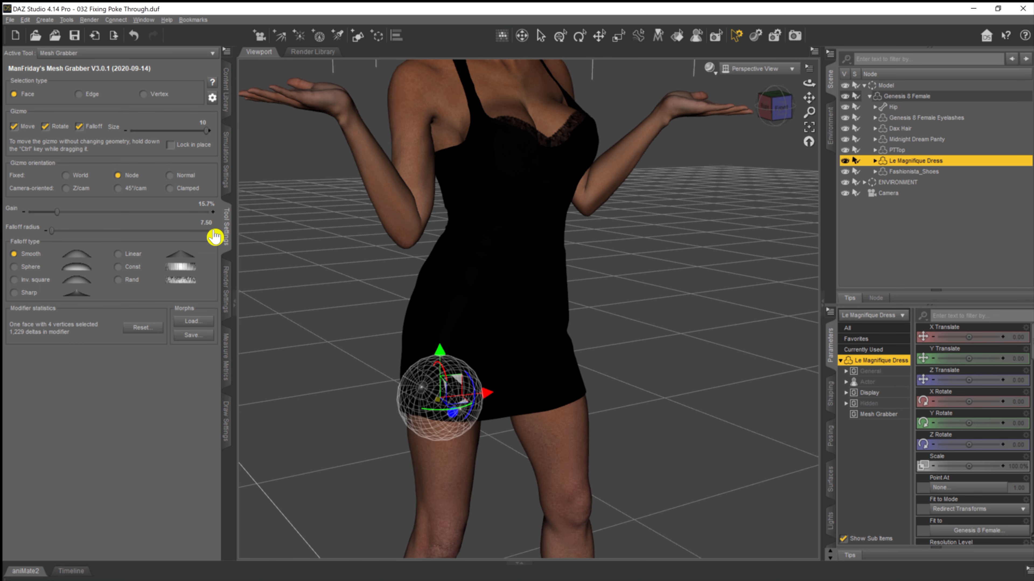
pyautogui.click(213, 231)
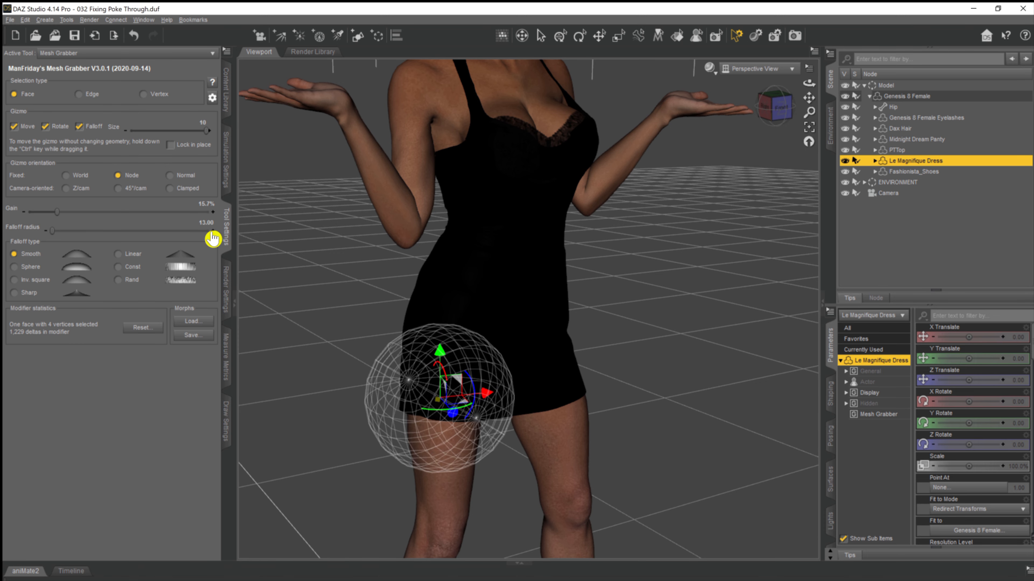
pyautogui.moveTo(435, 352); pyautogui.dragTo(452, 162)
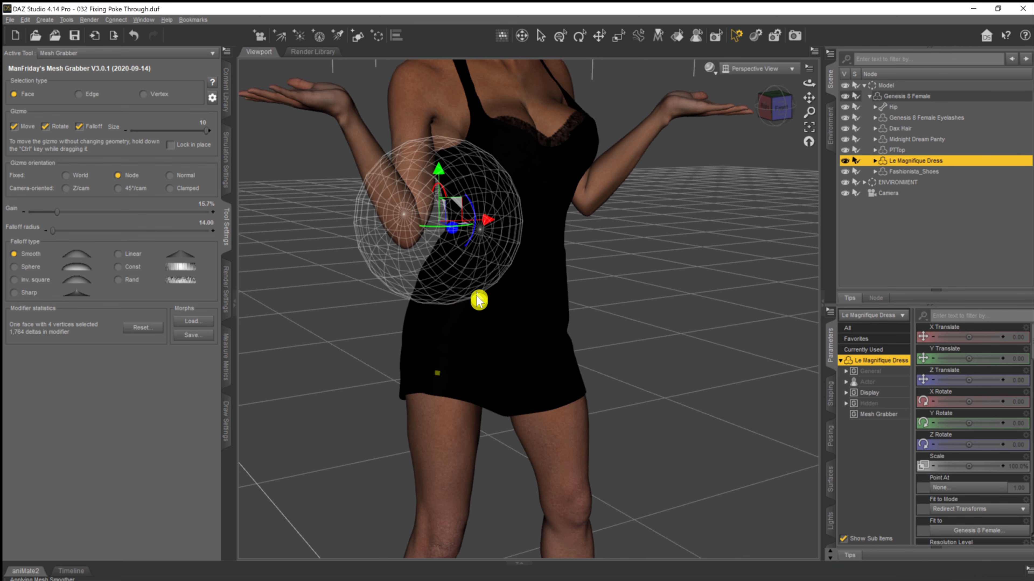
# Raise the dress hem further along the figure's right side by moving two more faces upward with Mesh Grabber.
pyautogui.click(422, 366)
pyautogui.moveTo(427, 311); pyautogui.dragTo(423, 204)
pyautogui.moveTo(809, 83); pyautogui.dragTo(871, 75)
pyautogui.click(360, 442)
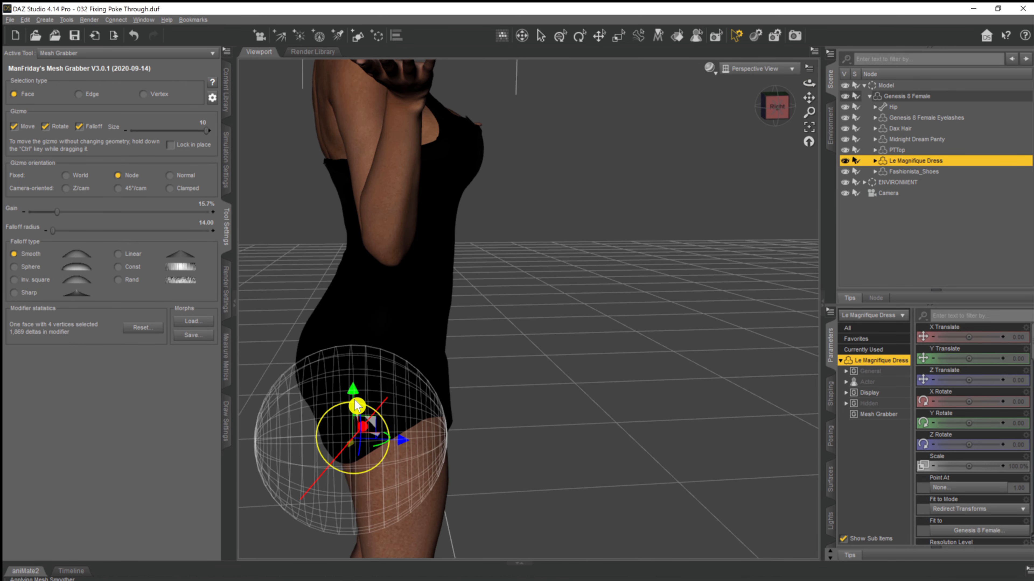
pyautogui.moveTo(350, 401); pyautogui.dragTo(344, 235)
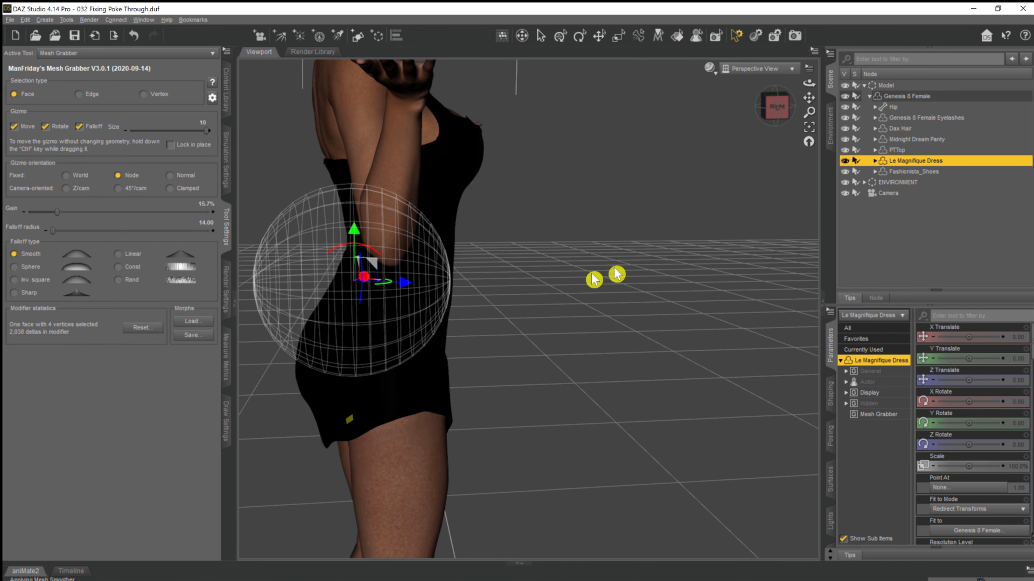
pyautogui.moveTo(808, 84); pyautogui.dragTo(744, 88)
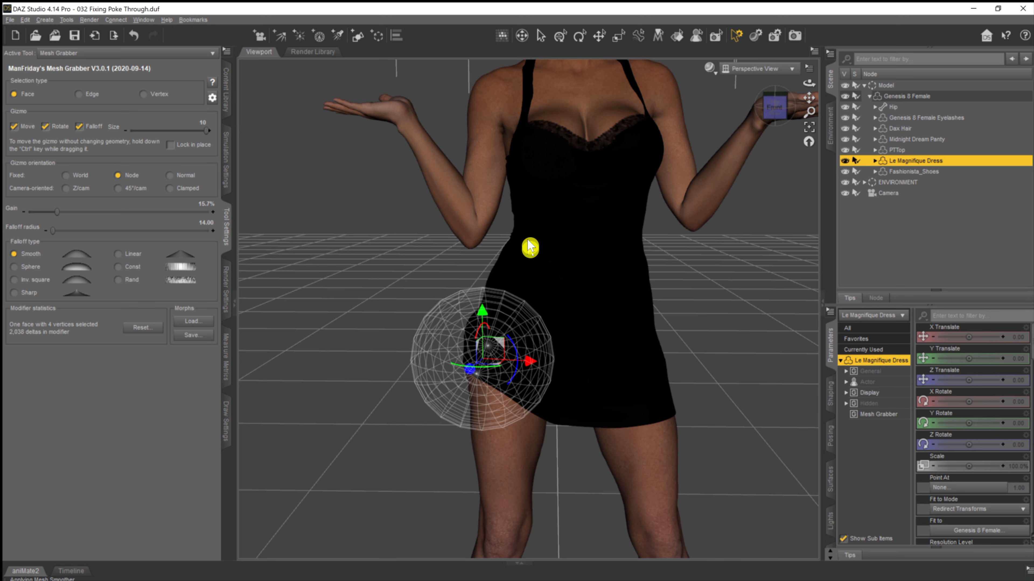
# Select a face over the figure's right breast, shift the dress mesh there with Mesh Grabber and clear the selection.
pyautogui.click(554, 159)
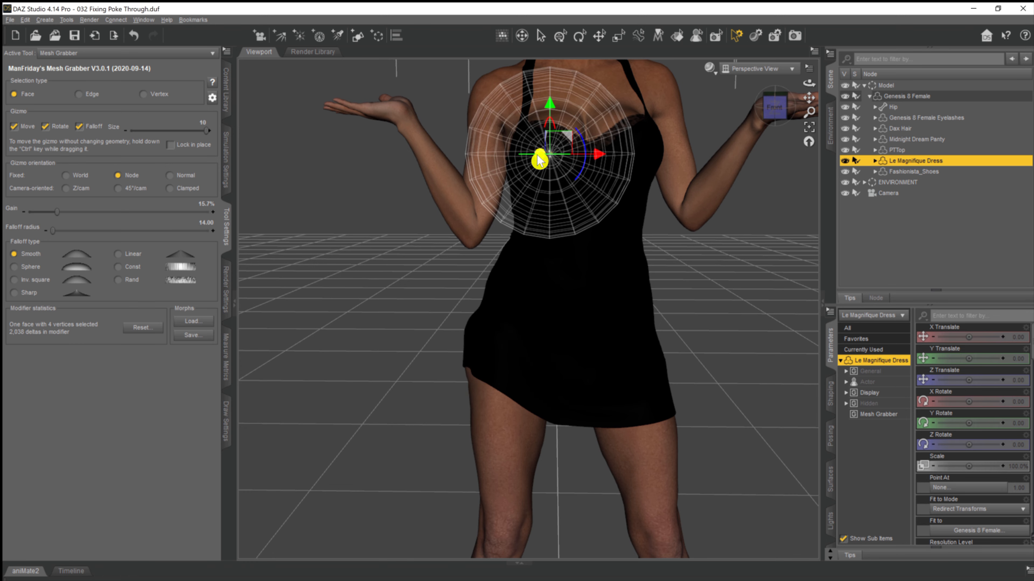
pyautogui.moveTo(544, 157); pyautogui.dragTo(532, 157)
pyautogui.click(970, 232)
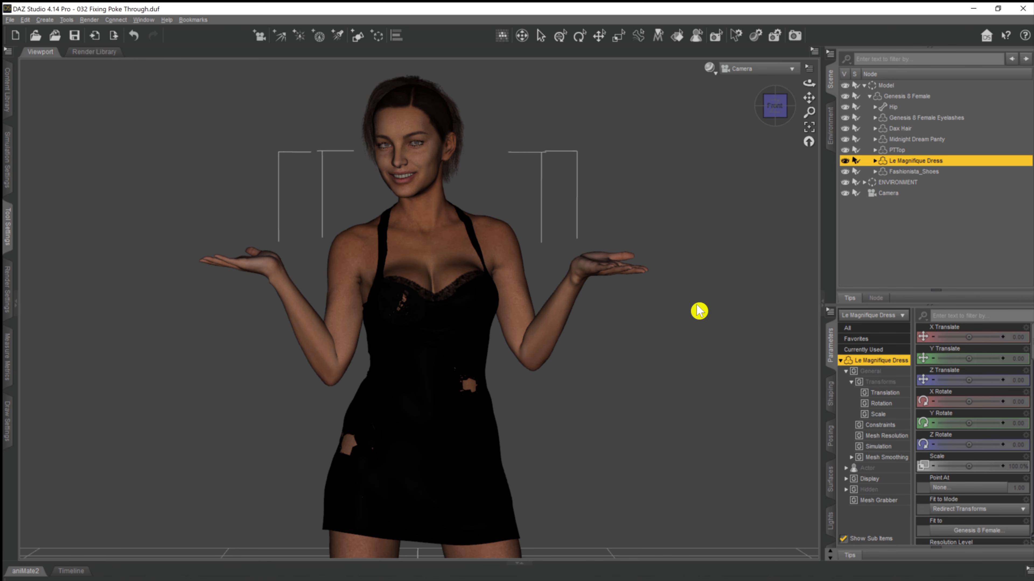
# Hide the pelvis of the Genesis 8 Female and check the body underneath by temporarily hiding Le Magnifique Dress.
pyautogui.click(891, 107)
pyautogui.click(875, 107)
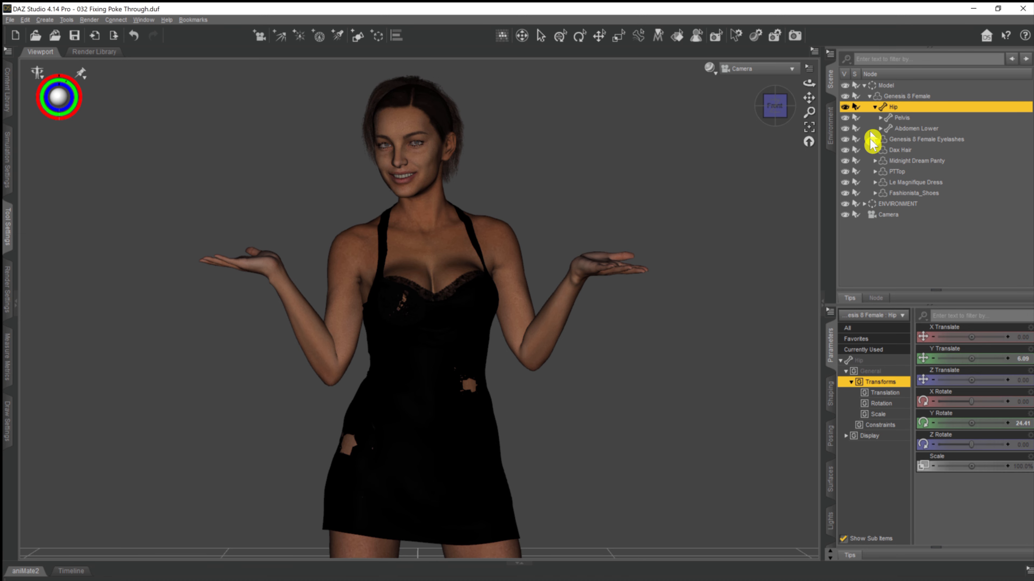
pyautogui.click(880, 118)
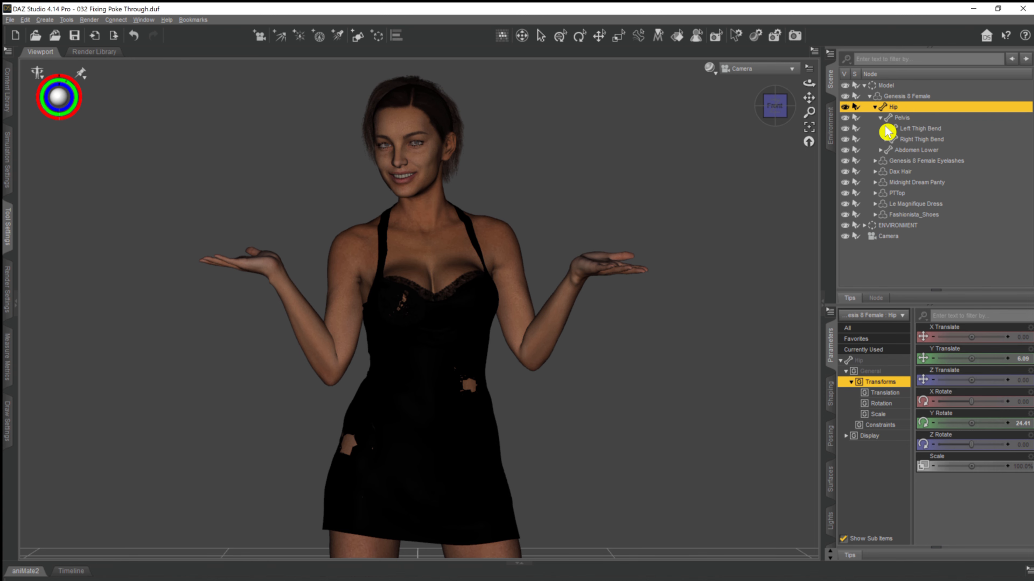
pyautogui.click(905, 118)
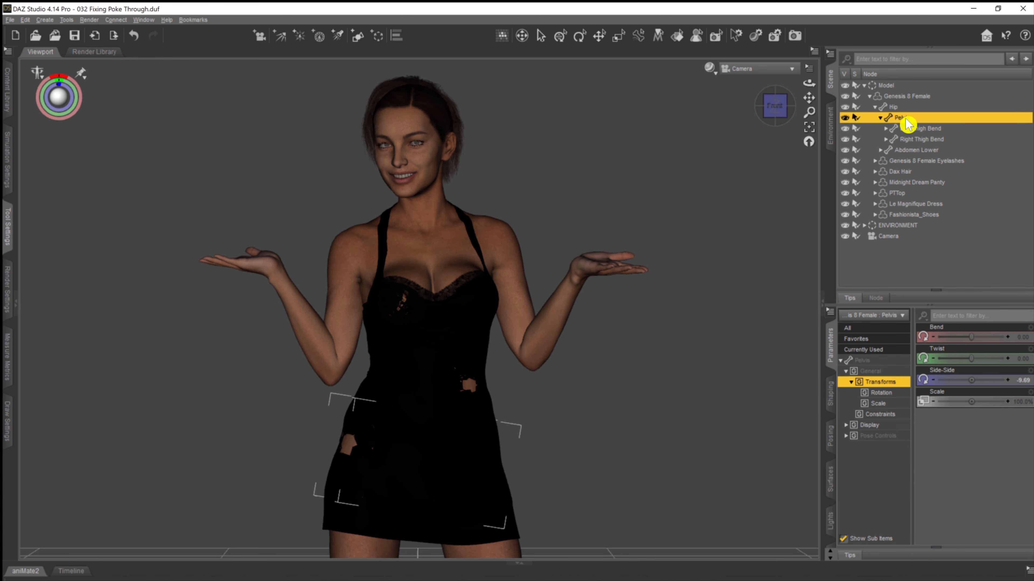
pyautogui.click(845, 118)
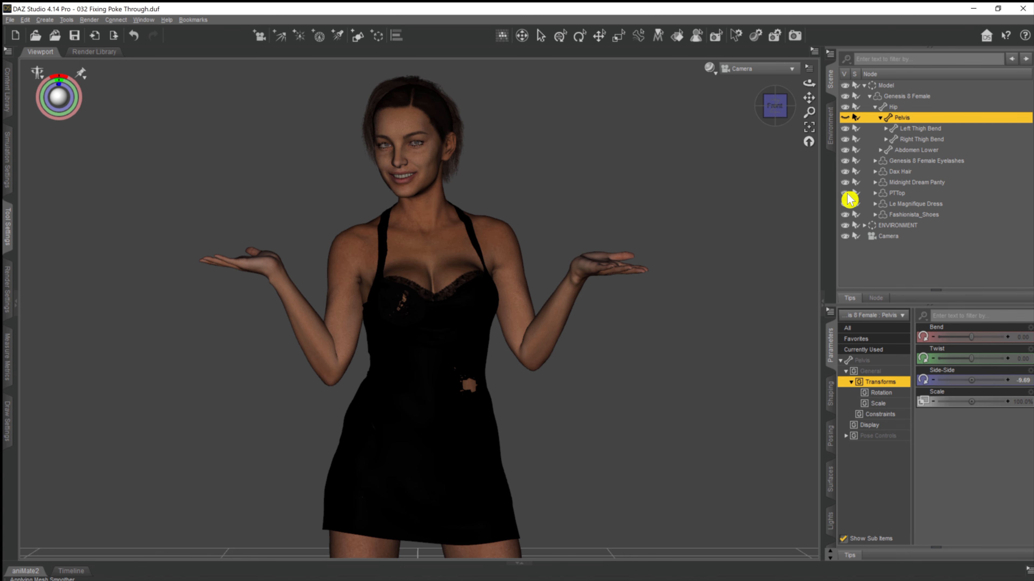
pyautogui.click(845, 204)
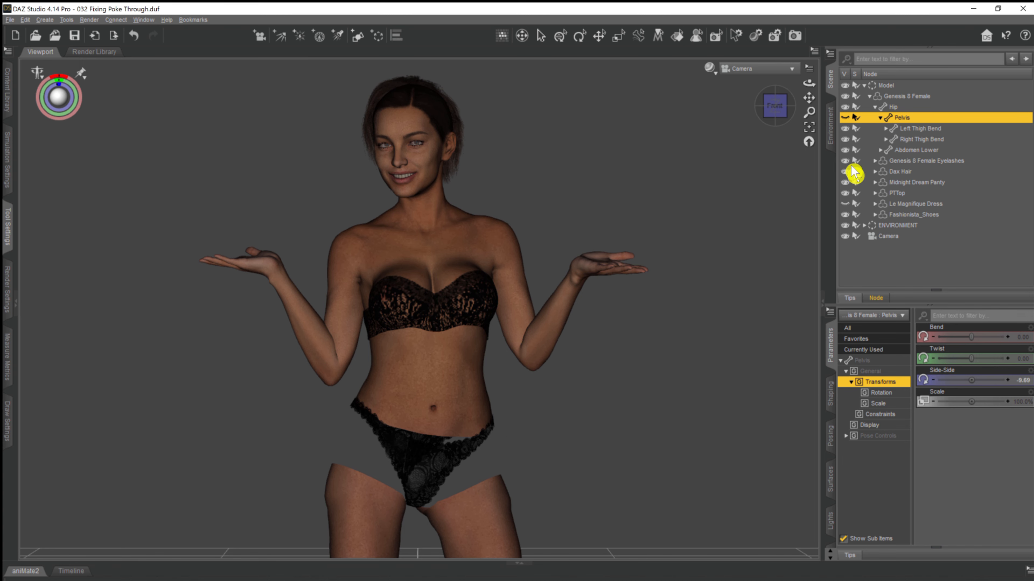
pyautogui.click(846, 203)
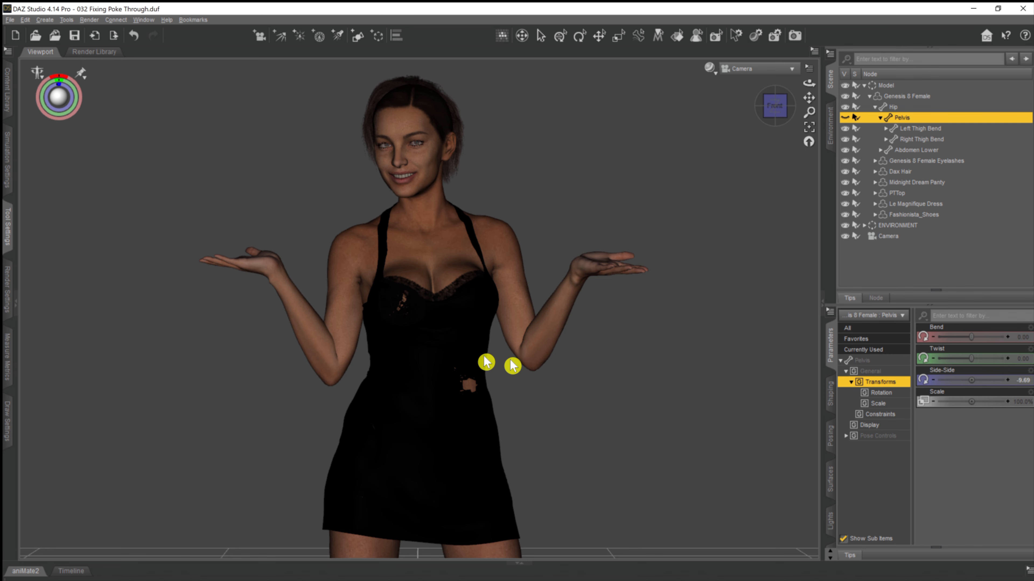
# Hide the figure's Abdomen Upper and Abdomen Lower body parts beneath the dress.
pyautogui.click(887, 139)
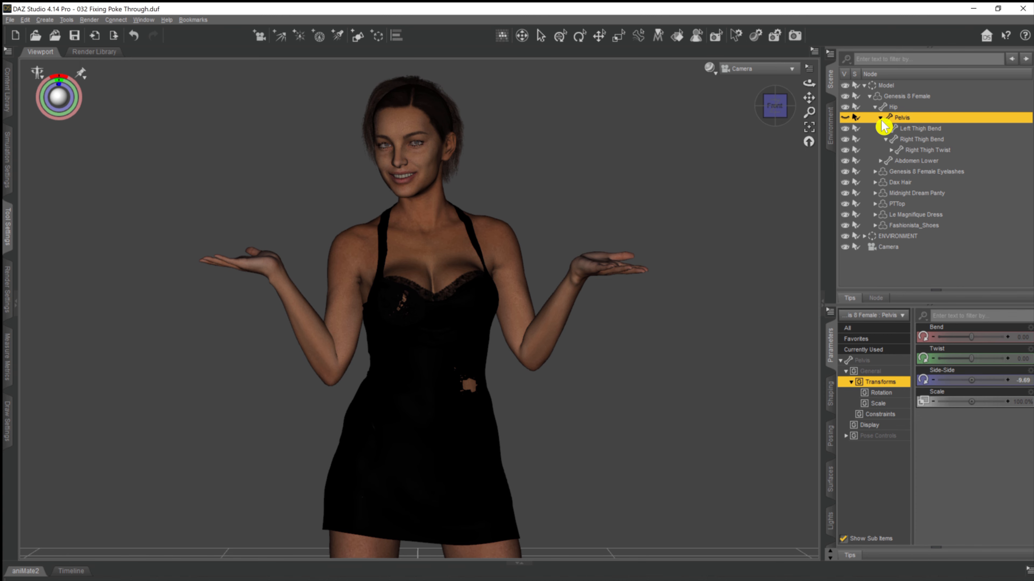
pyautogui.click(880, 161)
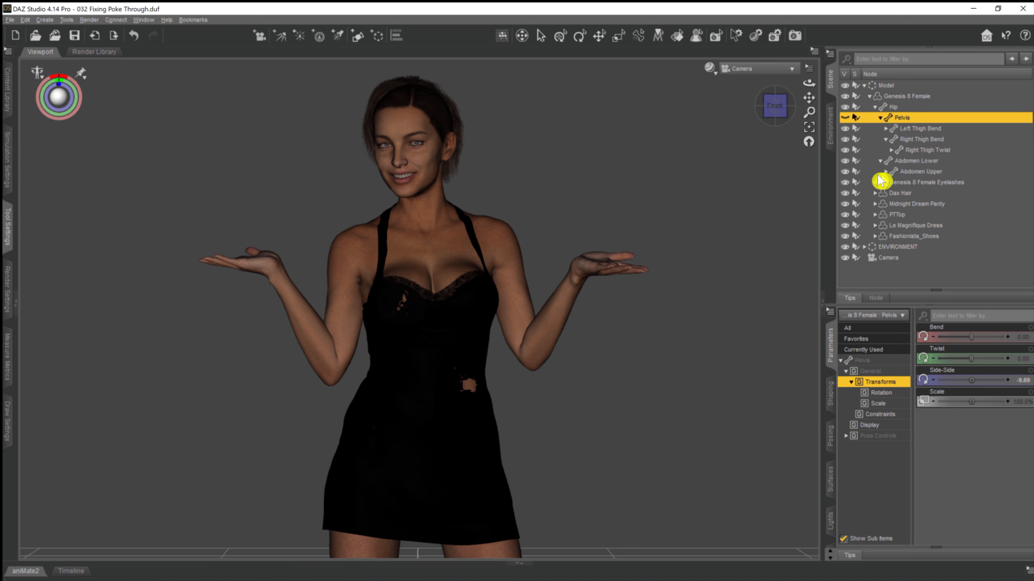
pyautogui.click(845, 173)
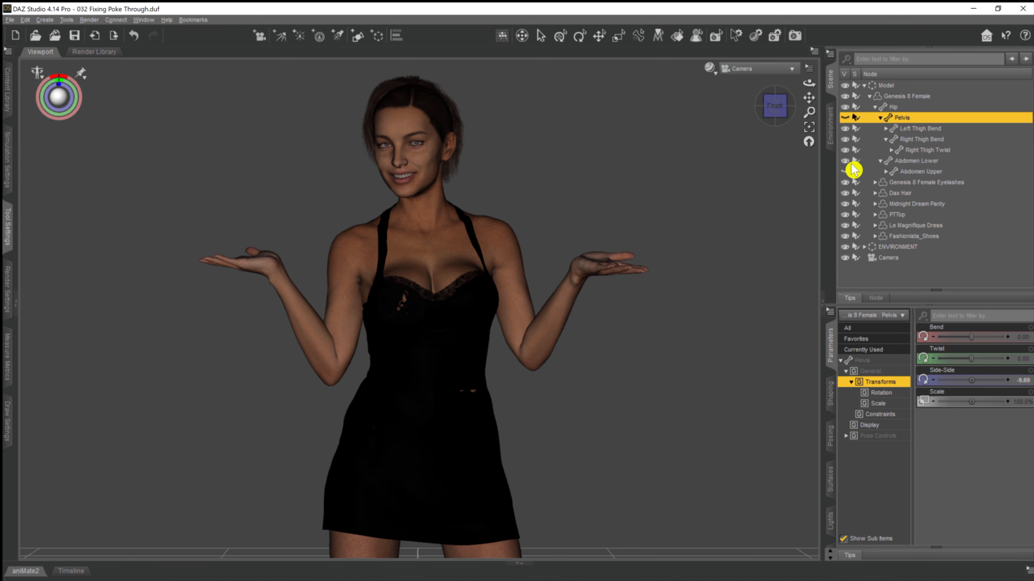
pyautogui.click(845, 161)
pyautogui.click(845, 172)
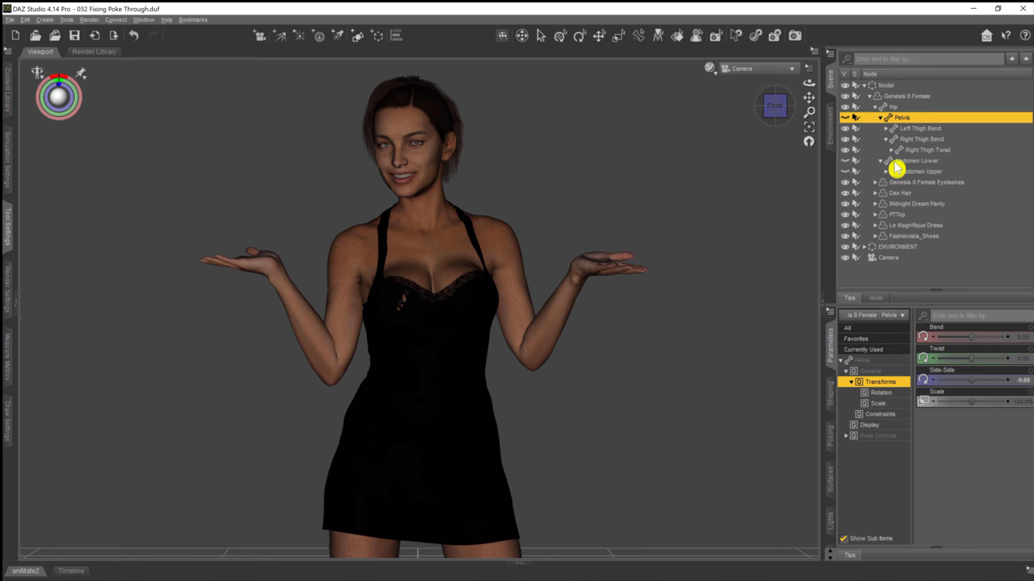
# Try hiding the figure's Right Pectoral under Chest Lower, and make it visible again.
pyautogui.click(886, 172)
pyautogui.click(891, 182)
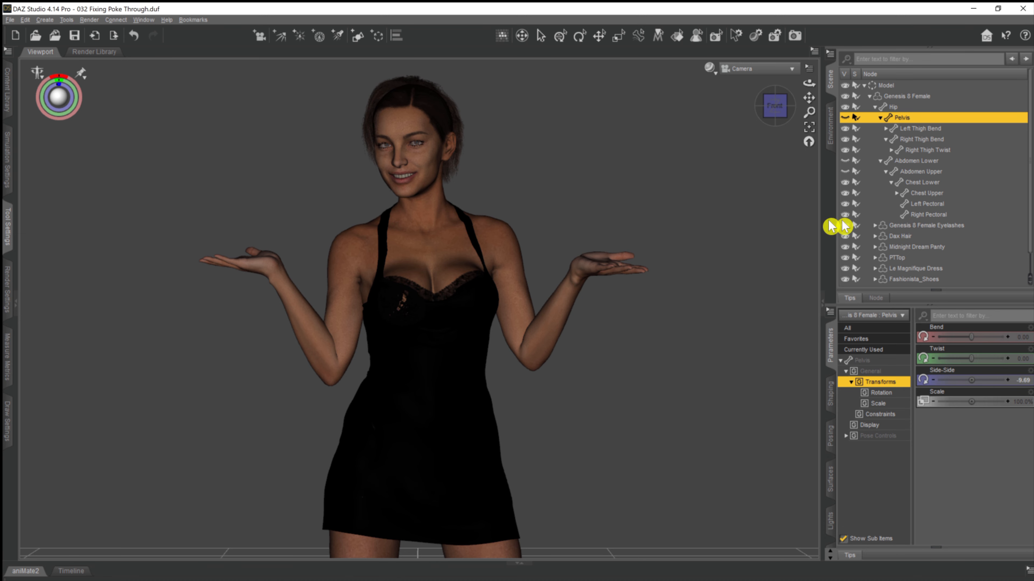
pyautogui.click(844, 214)
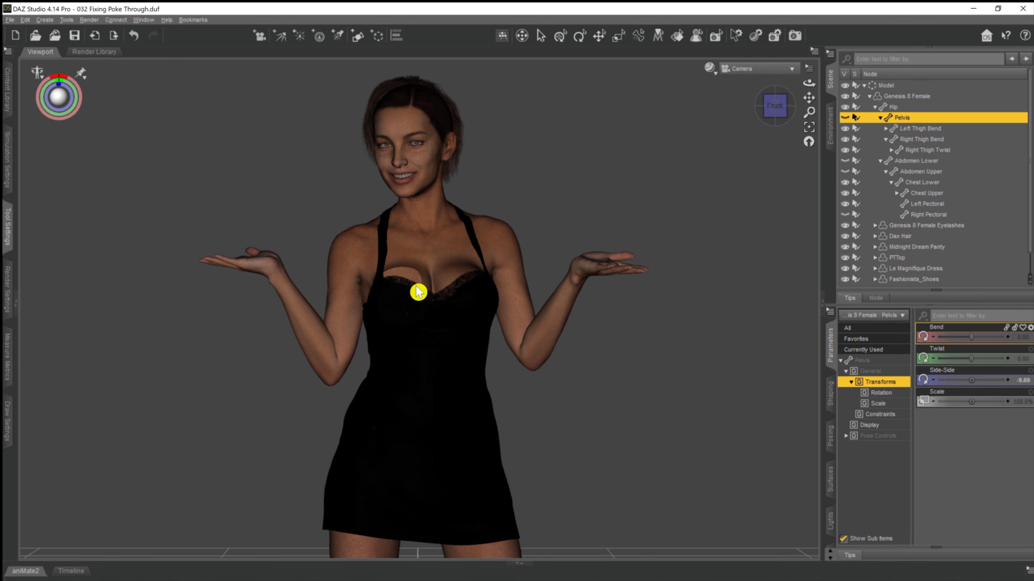
pyautogui.click(843, 216)
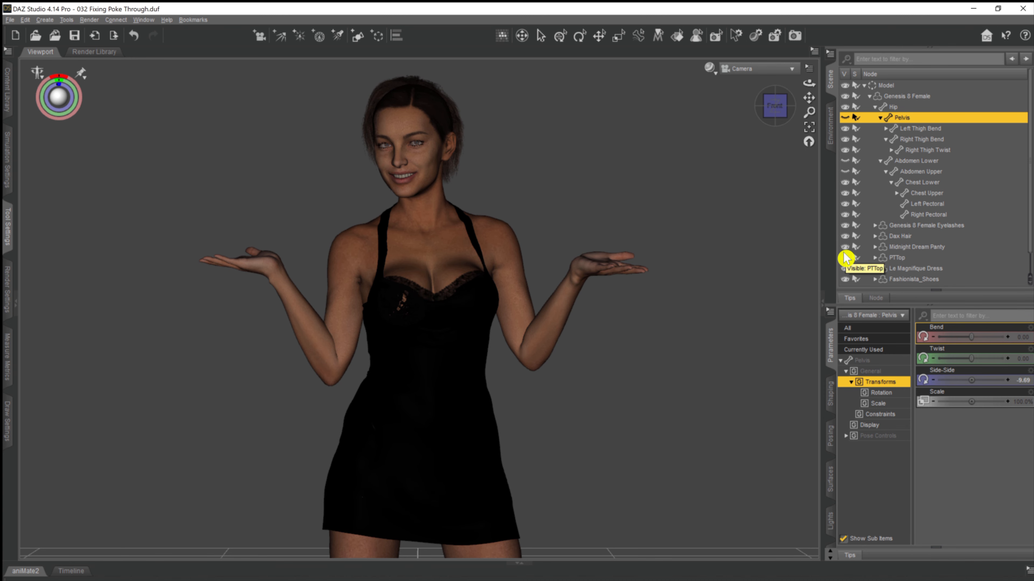
# With the dress temporarily hidden, toggle the Right Pectoral's visibility to examine which skin area it covers.
pyautogui.click(845, 268)
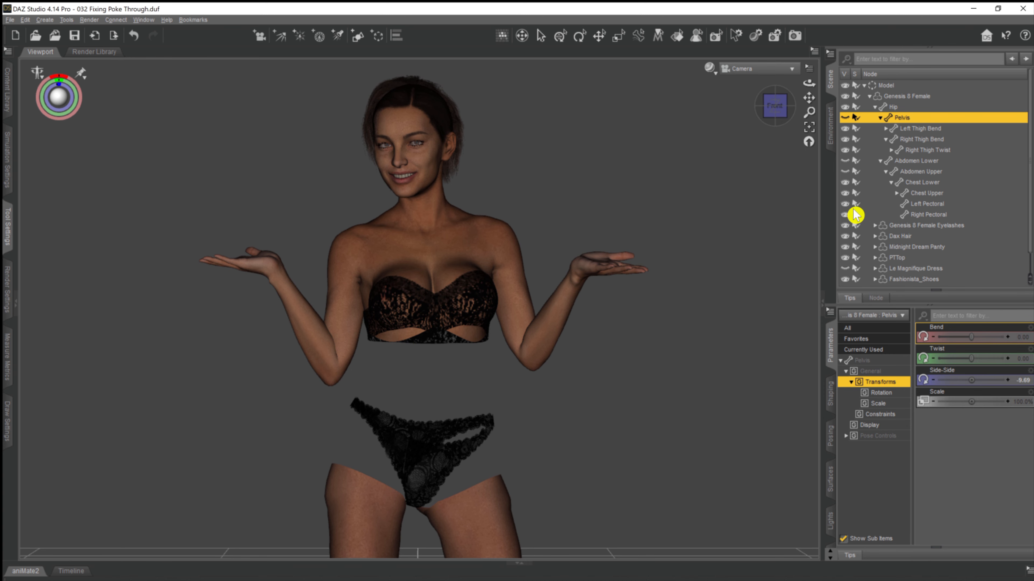
pyautogui.click(845, 214)
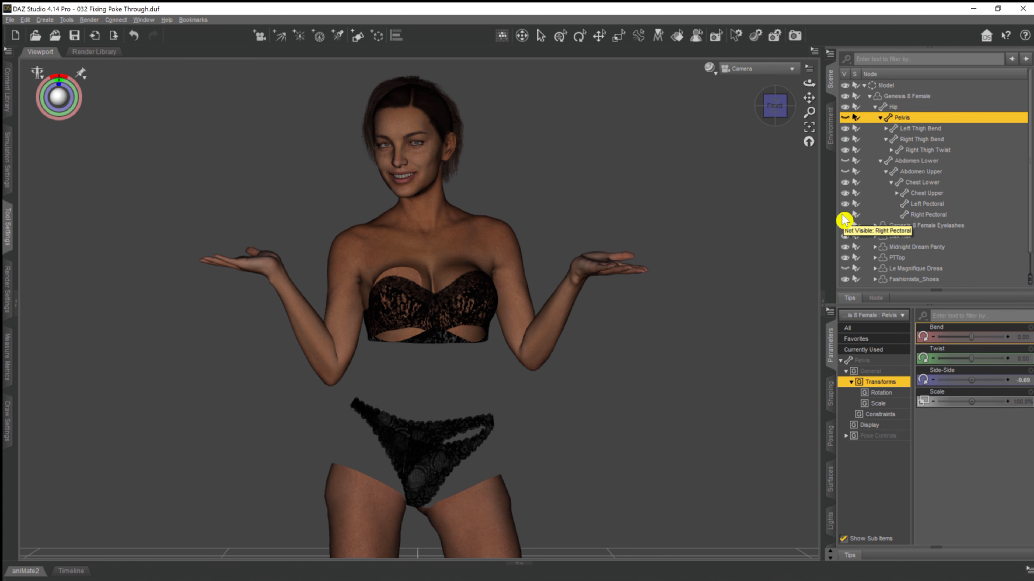
pyautogui.click(844, 216)
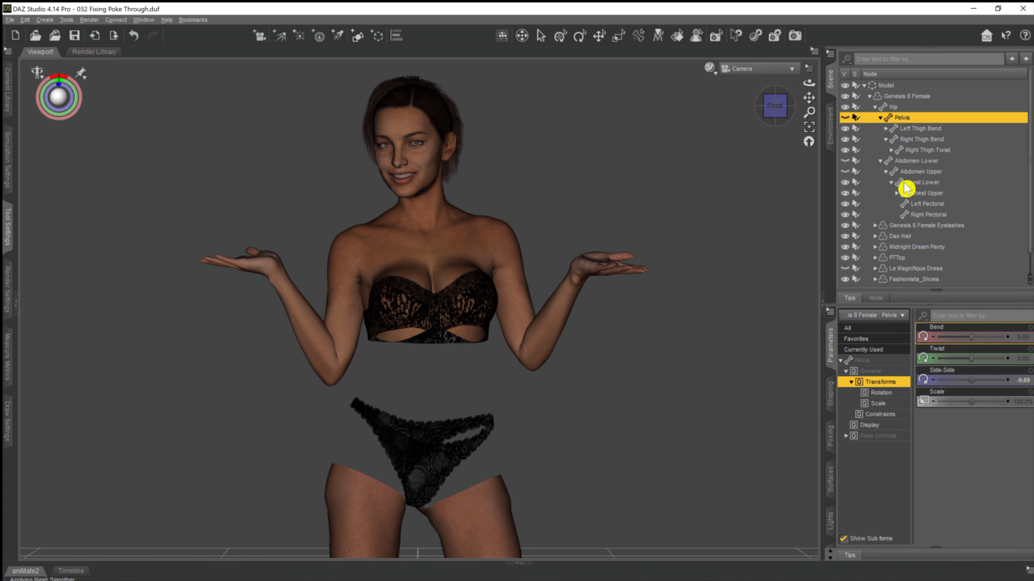
pyautogui.click(845, 268)
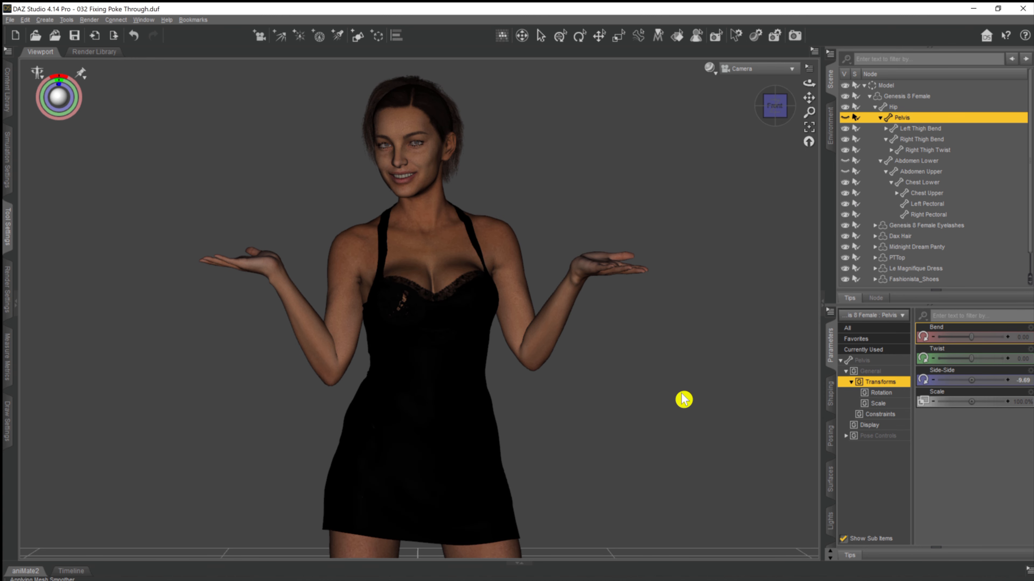